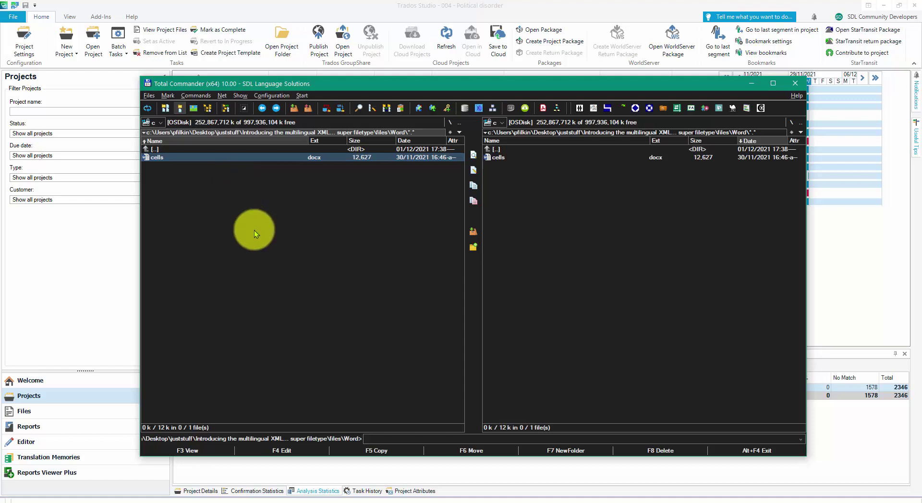
Open cells.docx in Word and examine the second-column source texts beside the red labels in each table.
double_click(183, 157)
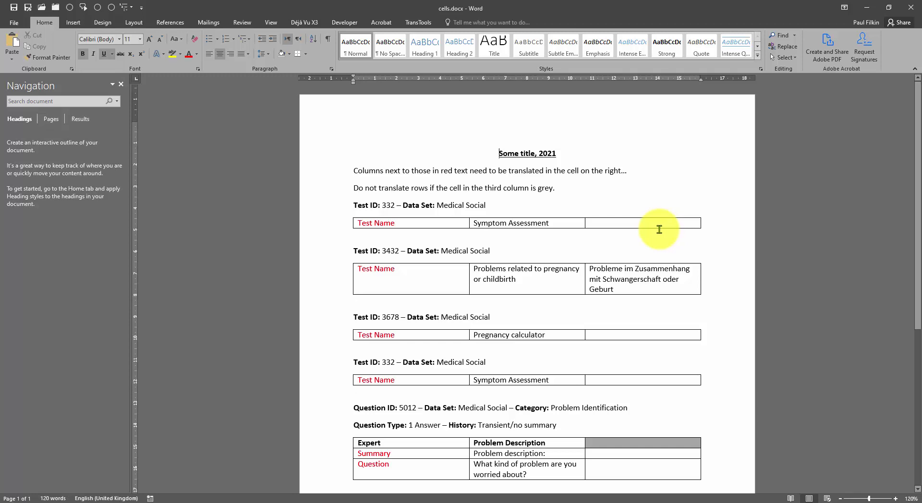
scroll(652, 229, "down", 2)
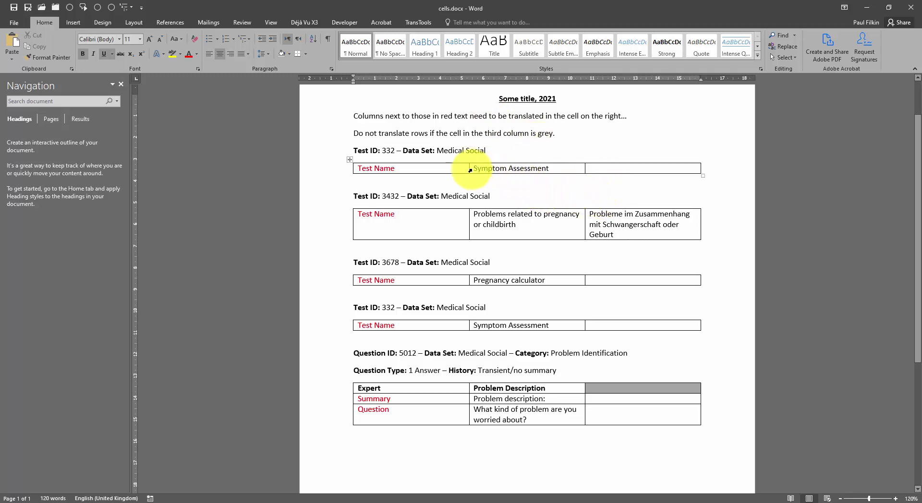
left_click_drag(477, 168, 548, 168)
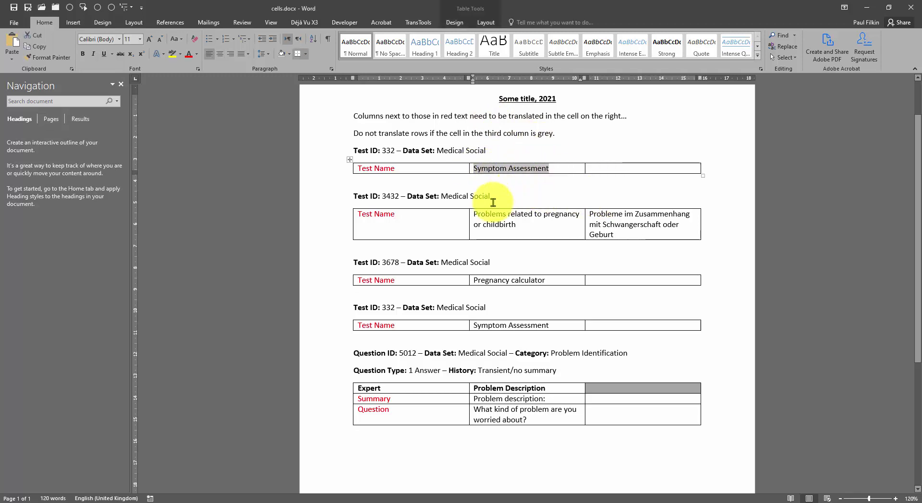
triple_click(477, 214)
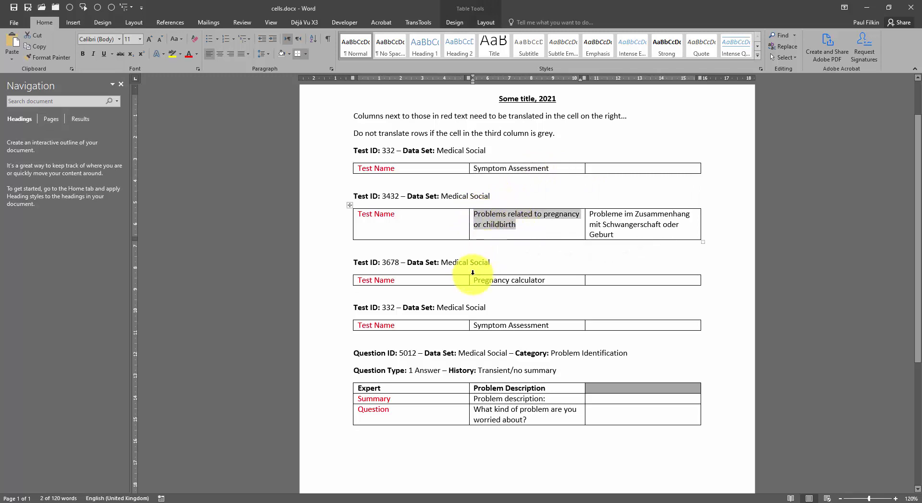
left_click_drag(474, 280, 532, 281)
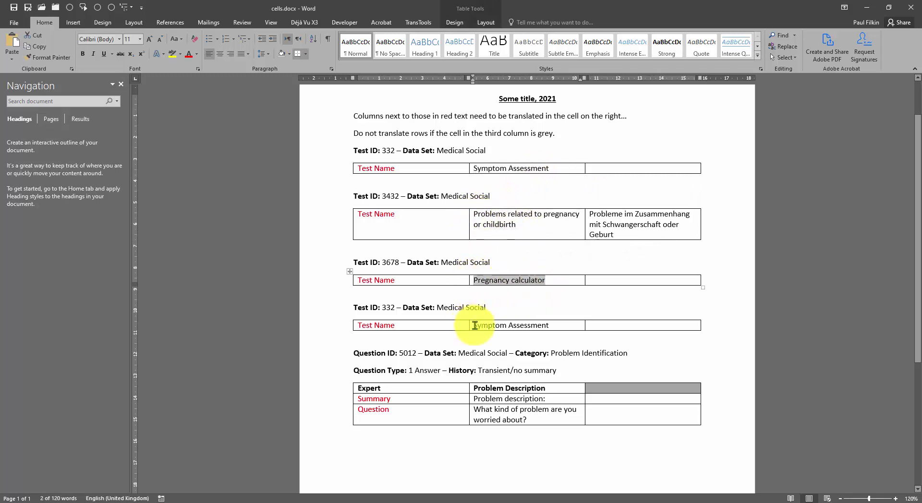
left_click_drag(474, 326, 553, 325)
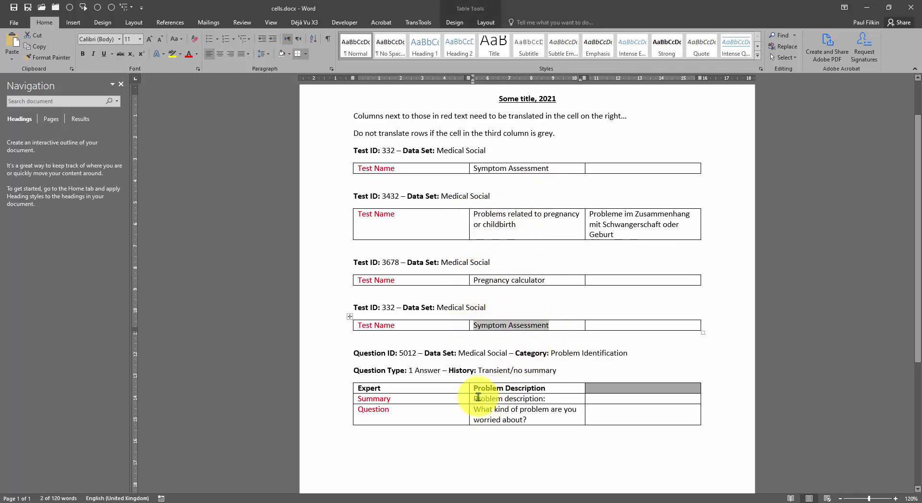
left_click_drag(475, 399, 537, 418)
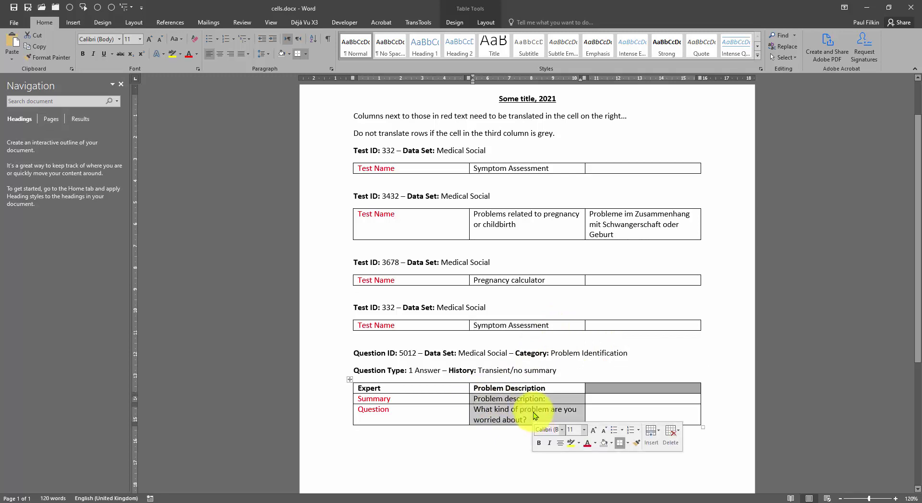
Compare the German text in the Test ID 3432 table with its English source and the empty target cell above.
left_click_drag(614, 235, 593, 217)
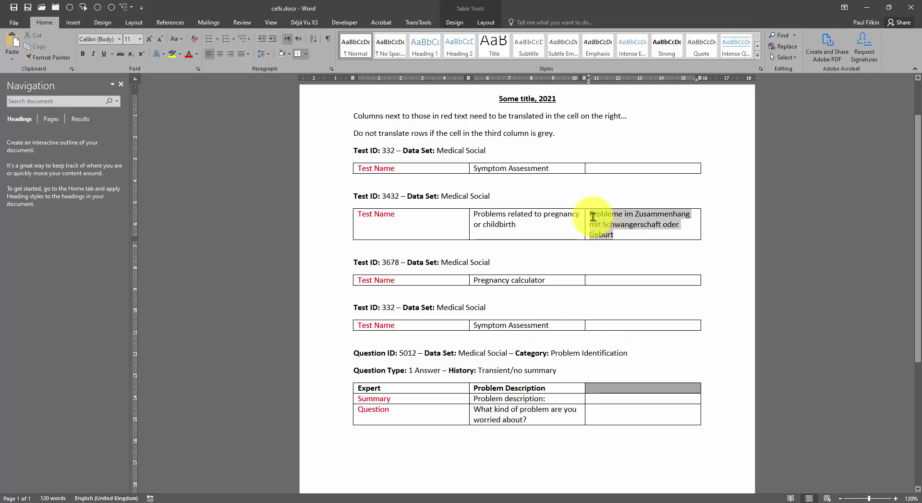
left_click(601, 170)
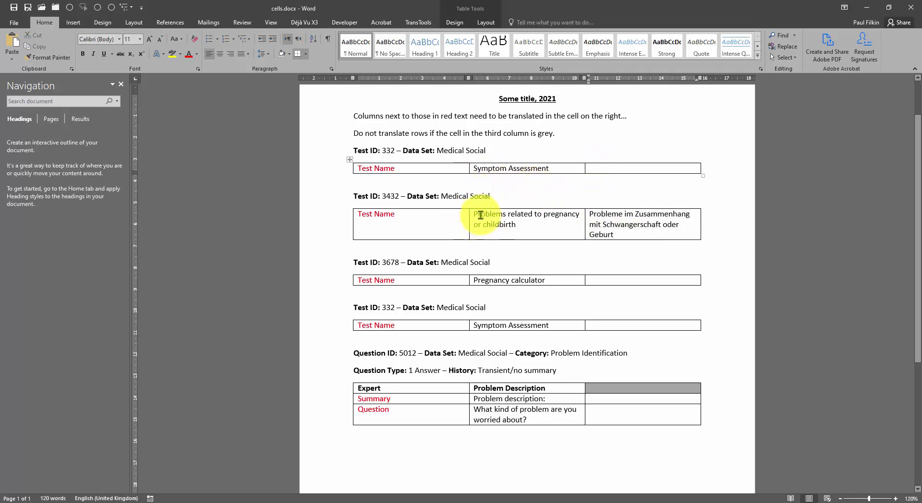
left_click_drag(473, 214, 526, 224)
left_click_drag(591, 215, 616, 229)
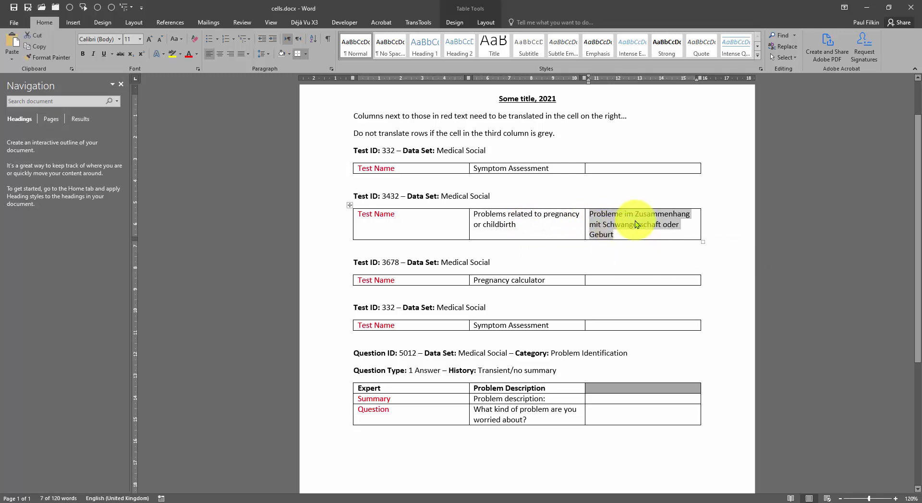
left_click(635, 221)
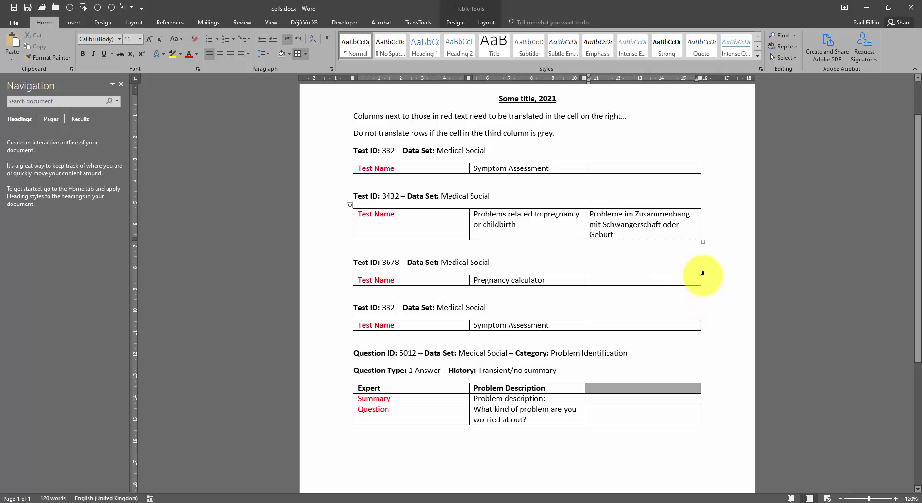
triple_click(514, 222)
left_click_drag(610, 225, 624, 225)
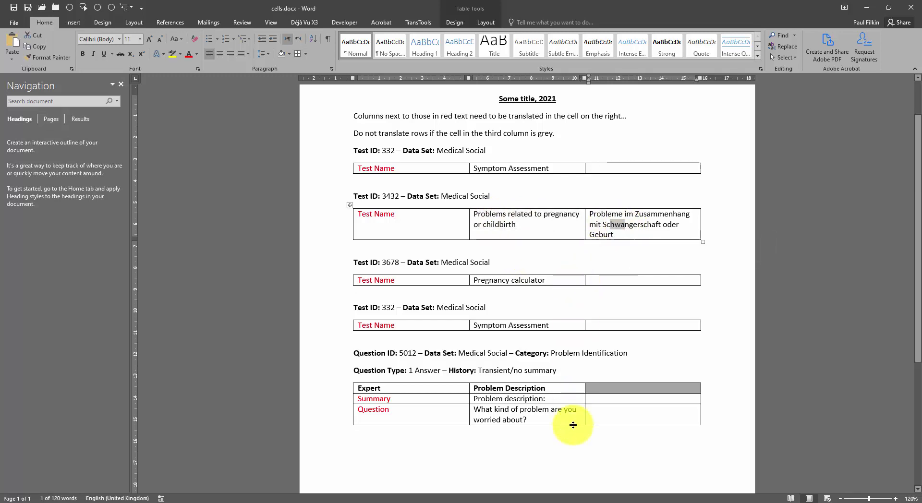
Examine the Problem Description row with the grey third cell and the row below it, and close the document.
left_click(602, 387)
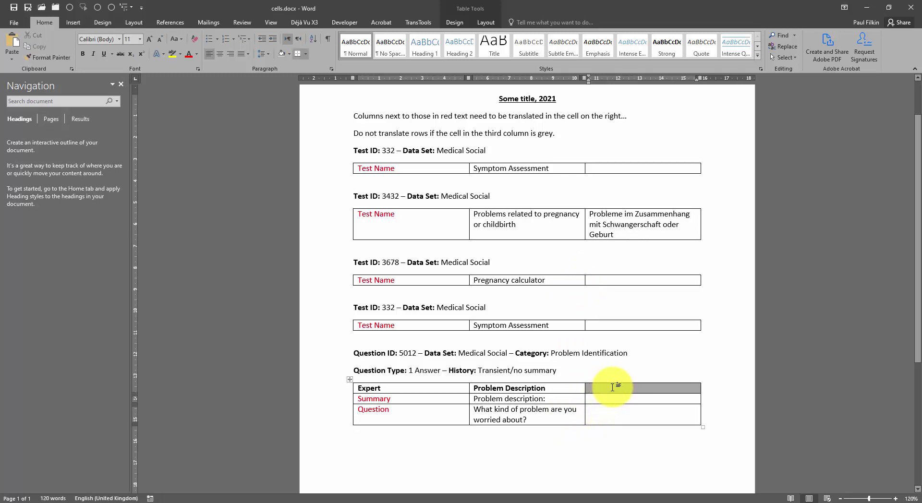
left_click_drag(612, 387, 527, 392)
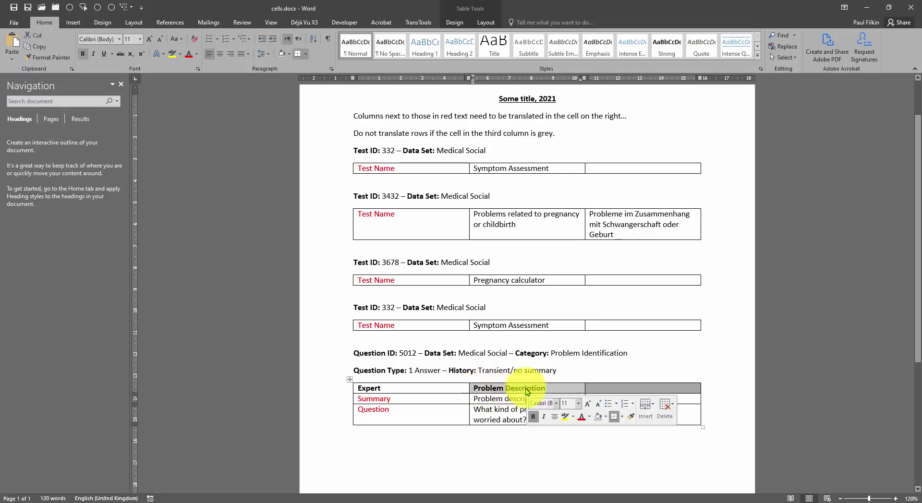
left_click(513, 398)
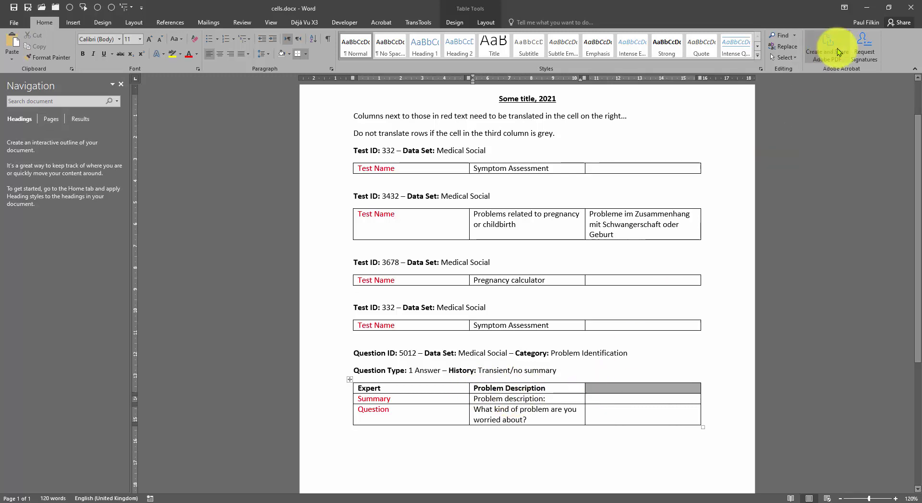
left_click(911, 8)
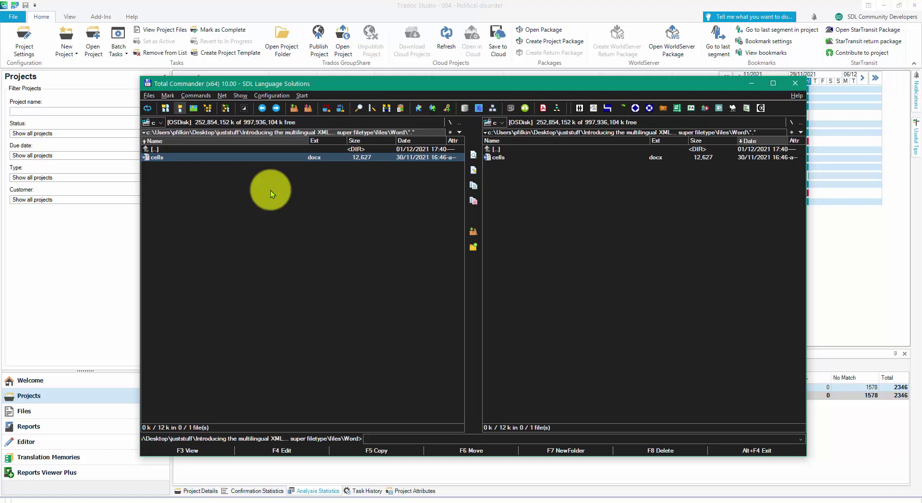
Create a folder named unzipped beside cells.docx and show its contents in the opposite file pane.
key("F7")
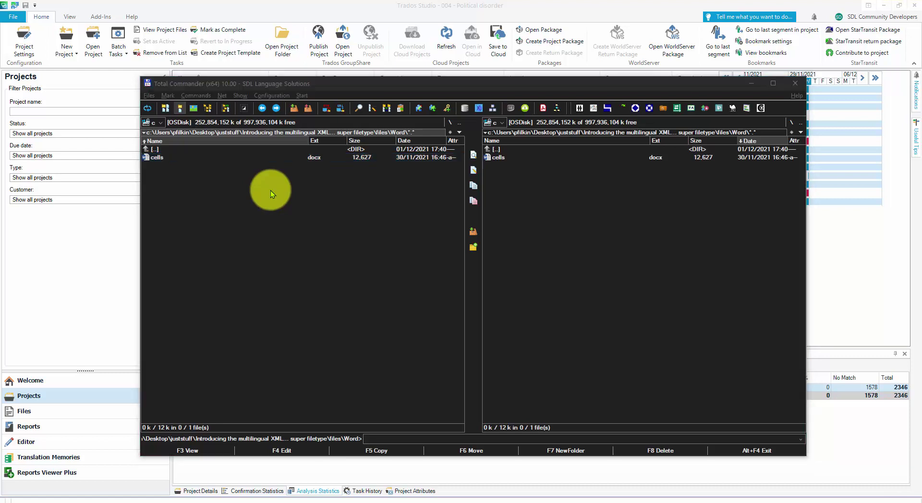
type("unzipped")
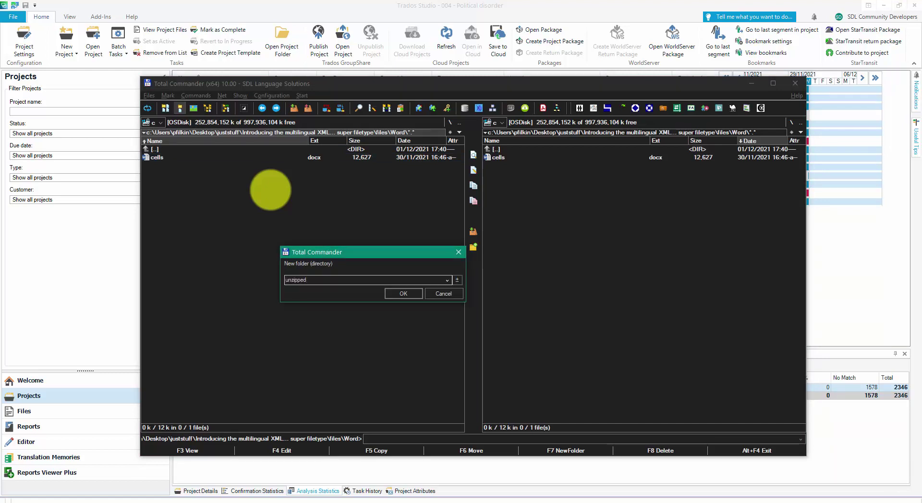
key("Return")
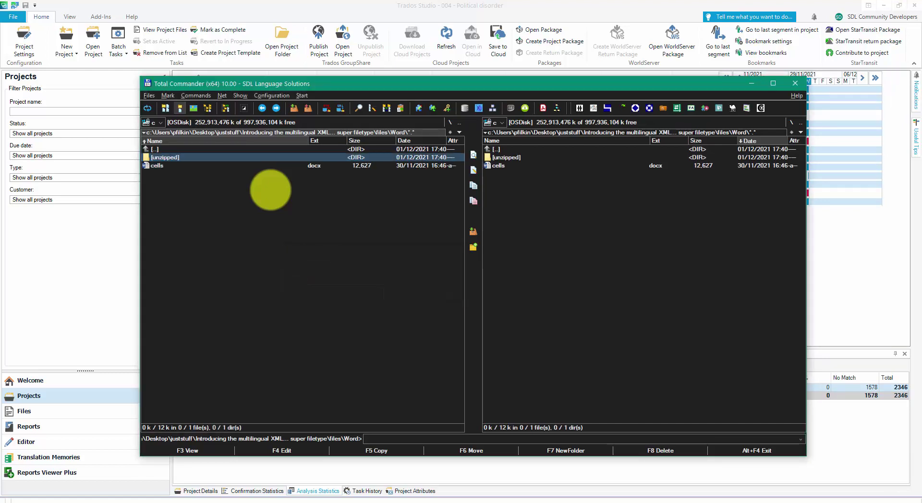
key("ctrl+Right")
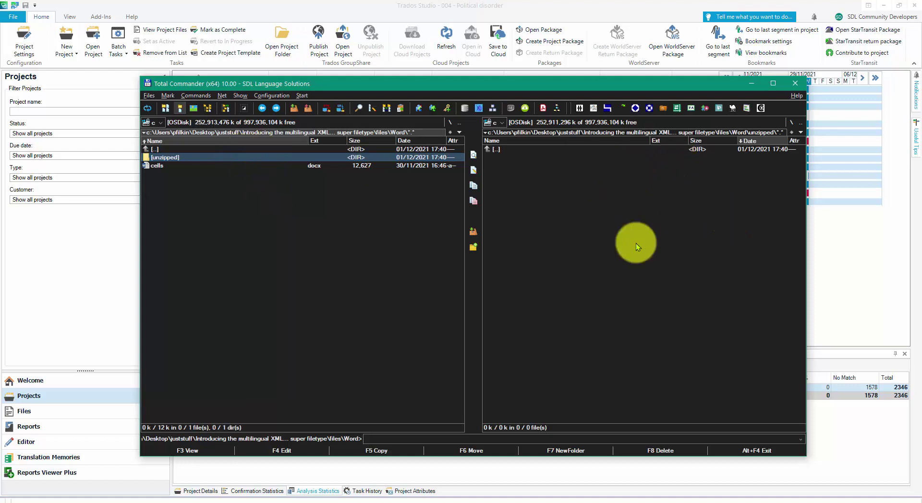
Unpack all files of cells.docx into the unzipped folder, keeping the stored path names.
left_click(155, 165)
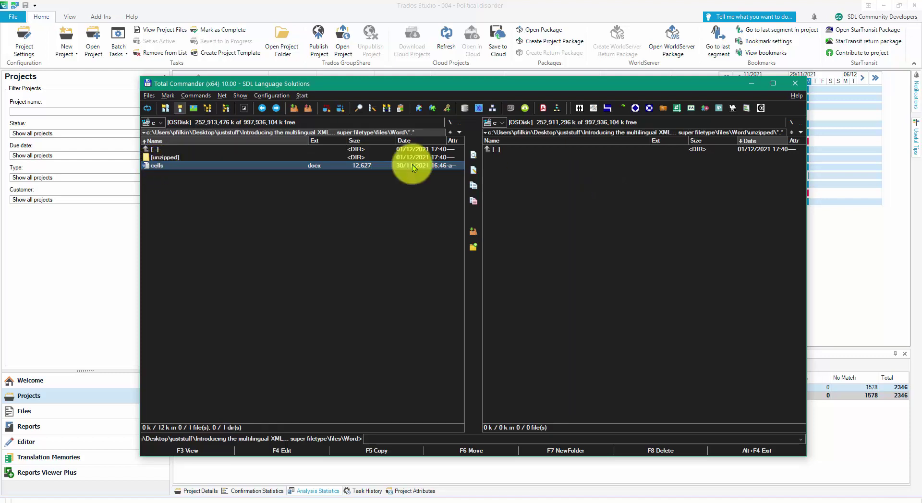
key("Insert")
key("alt+F9")
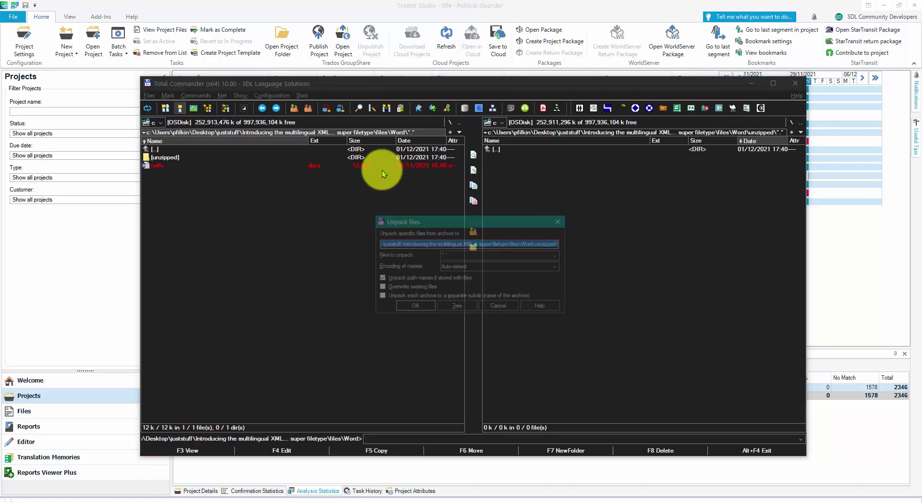
key("Return")
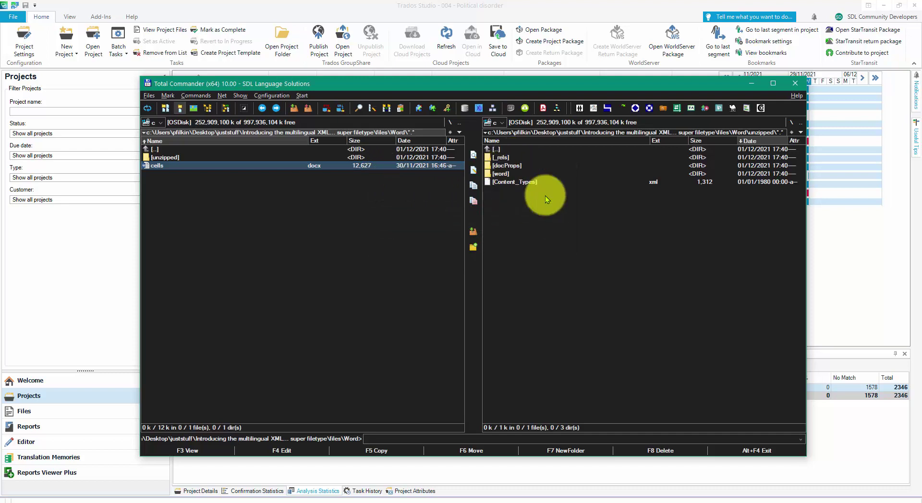
Copy document.xml from the unpacked word folder into the folder that holds cells.docx.
double_click(503, 175)
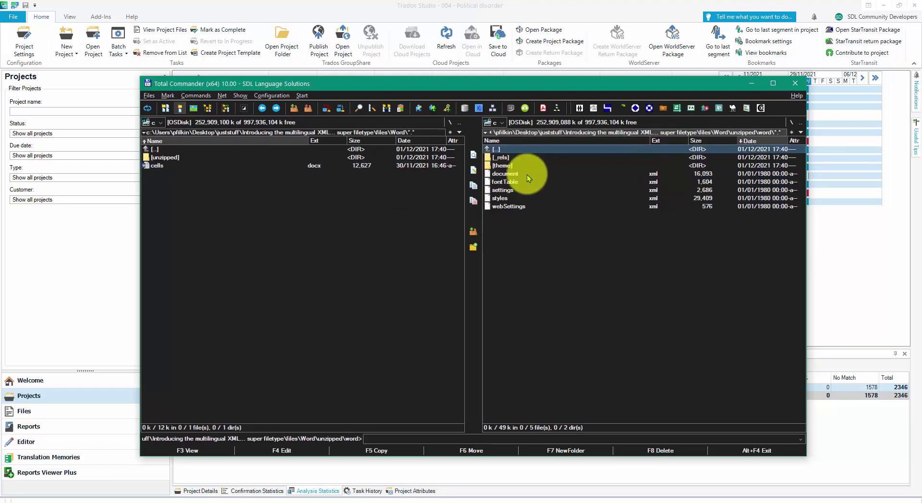
left_click(512, 174)
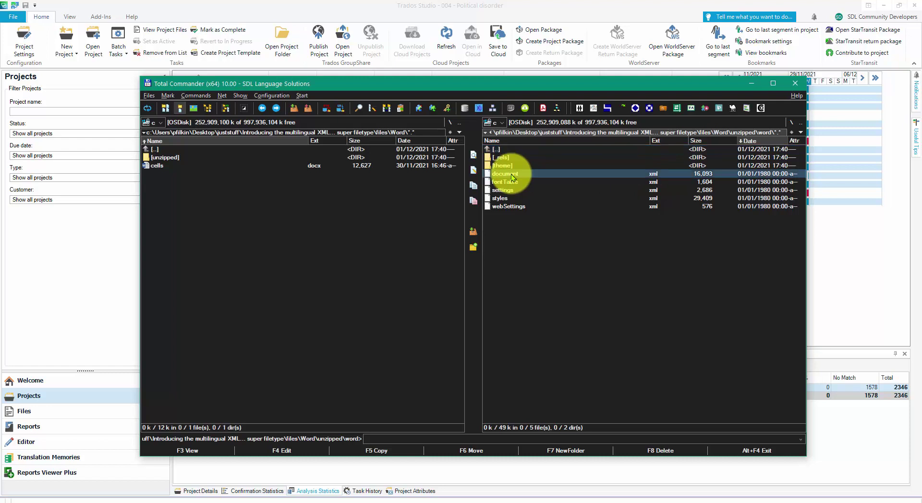
key("F5")
key("Return")
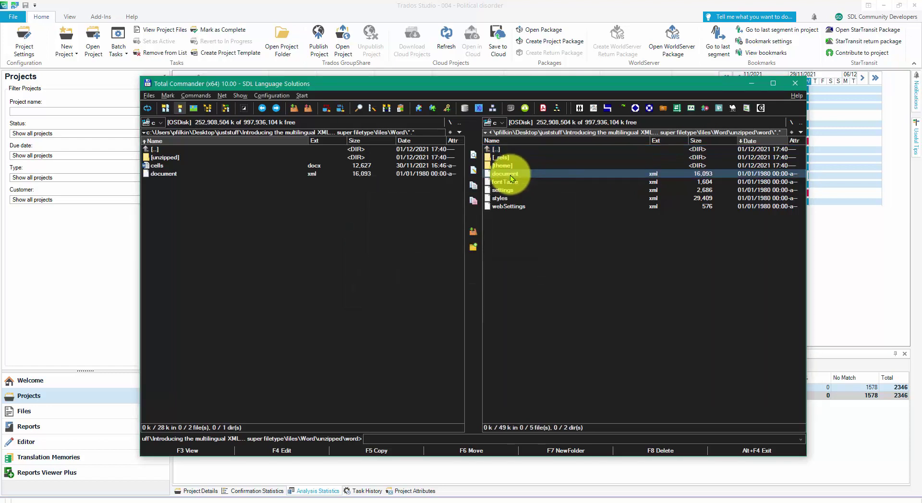
Open the copied document.xml in EditPad Pro and format it with XML Tidy into a new tab.
left_click(164, 175)
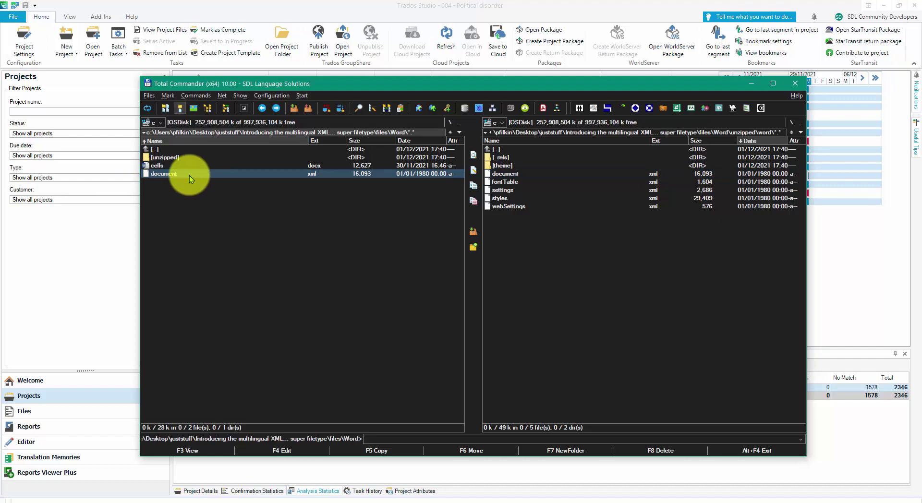
key("F4")
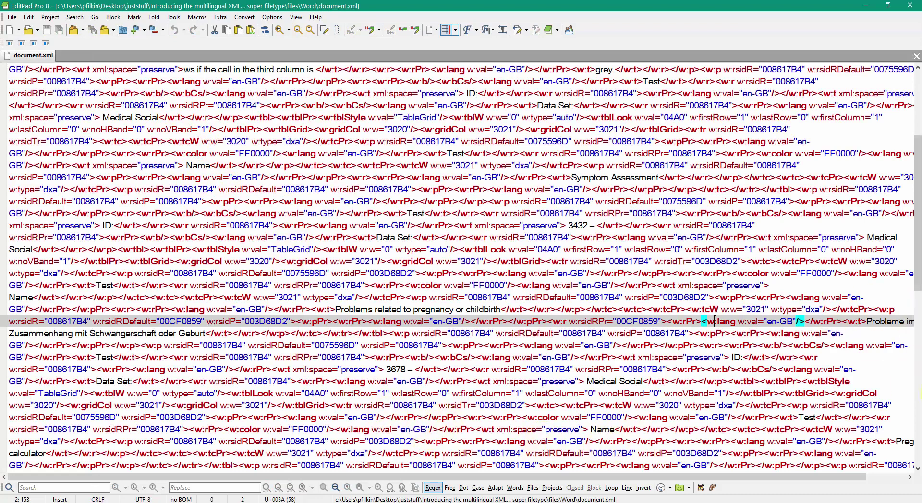
left_click(46, 46)
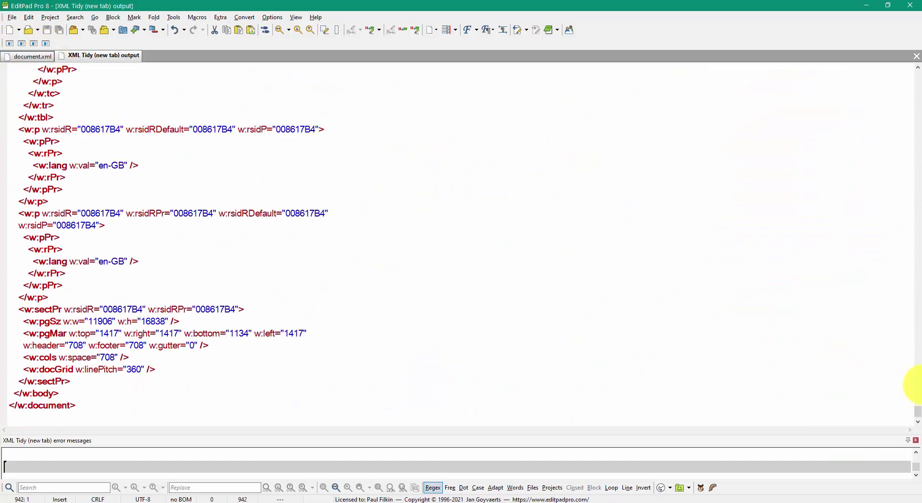
Examine the tidied XML around the German translation, its English source and the red Test Name label, and close the editor.
left_click_drag(919, 414, 919, 203)
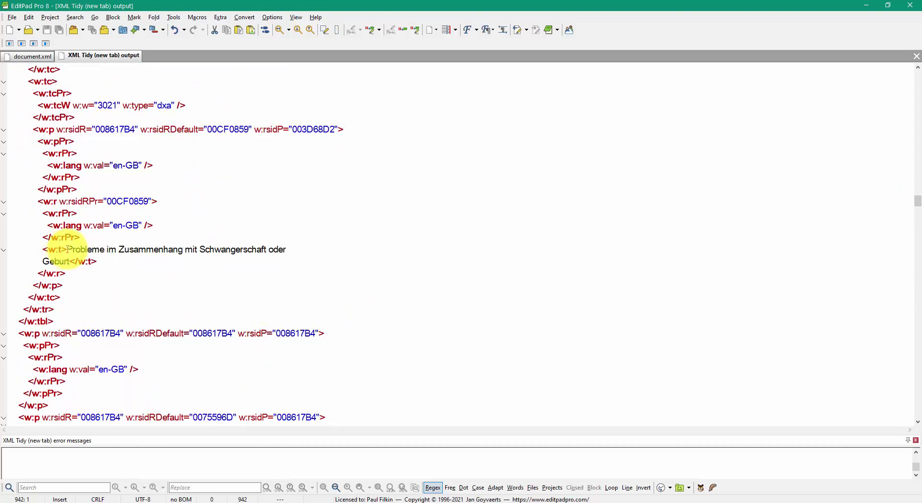
left_click_drag(67, 250, 70, 261)
scroll(120, 226, "up", 4)
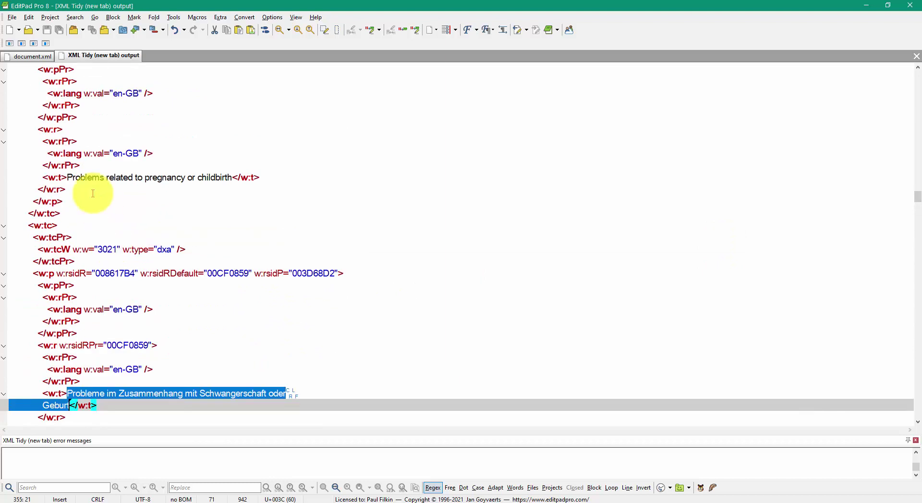
left_click_drag(68, 178, 206, 182)
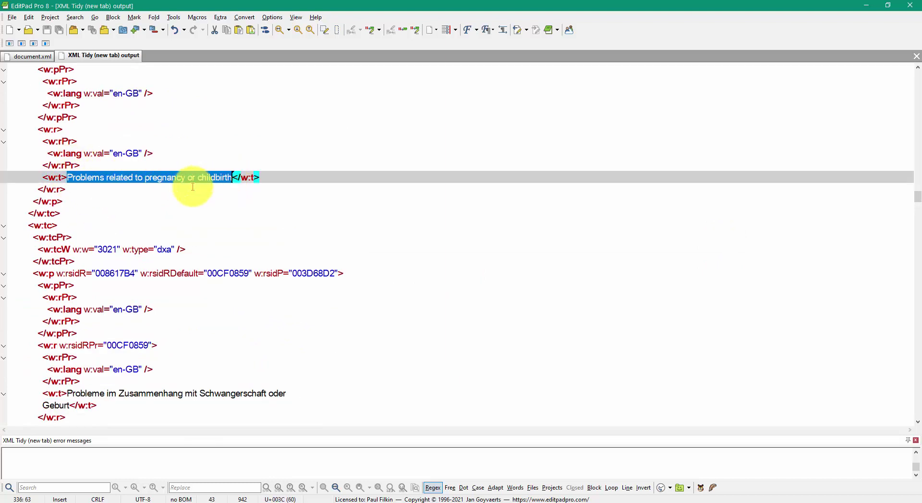
scroll(160, 191, "up", 5)
scroll(163, 192, "up", 1)
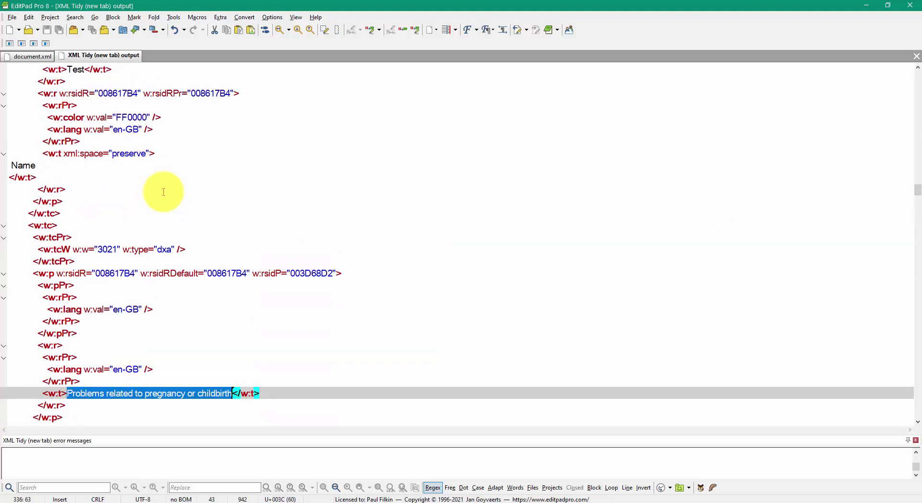
left_click(27, 167)
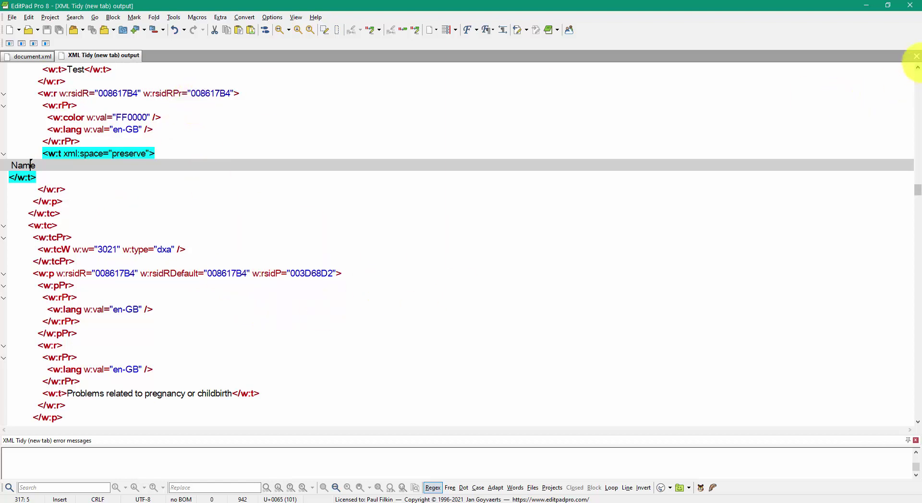
left_click(914, 6)
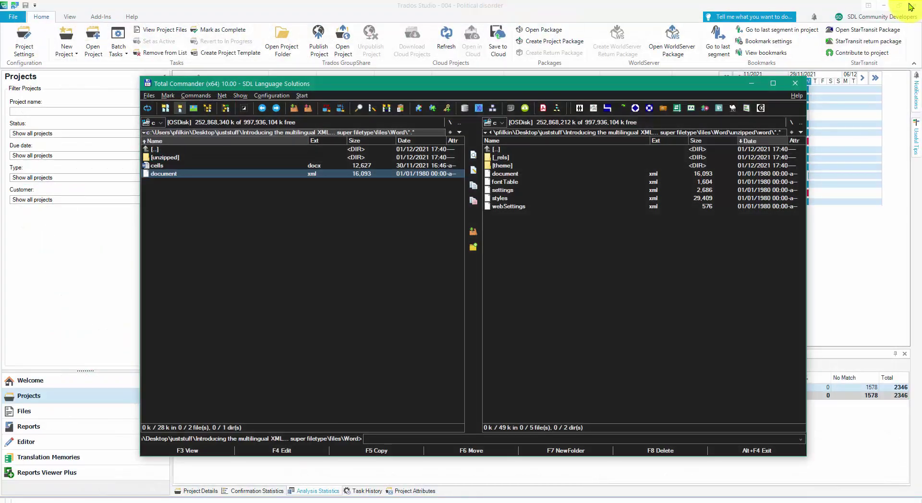
Switch to Trados Studio, bring up the project templates and open the Word_Special template for editing.
left_click(464, 13)
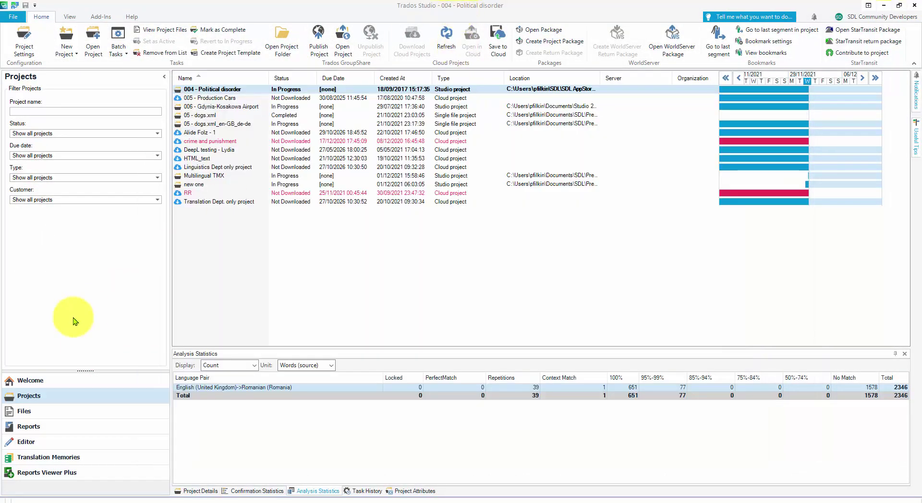
key("alt+f")
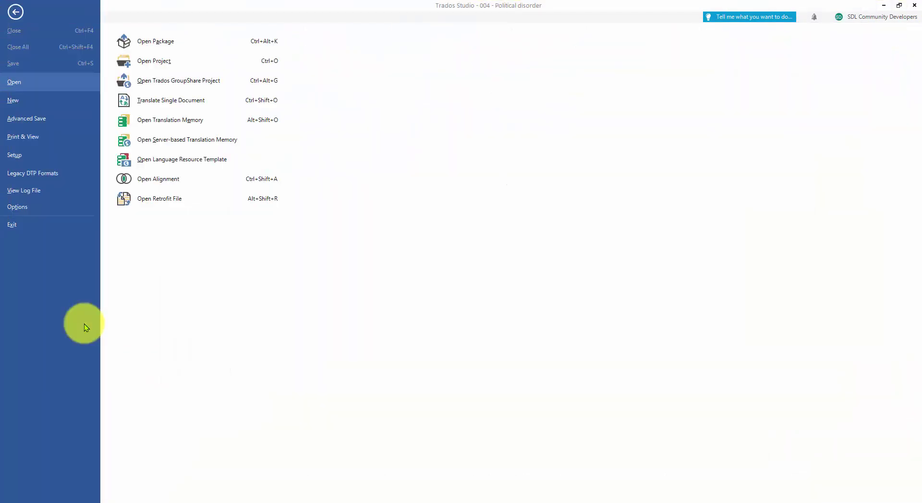
key("Return")
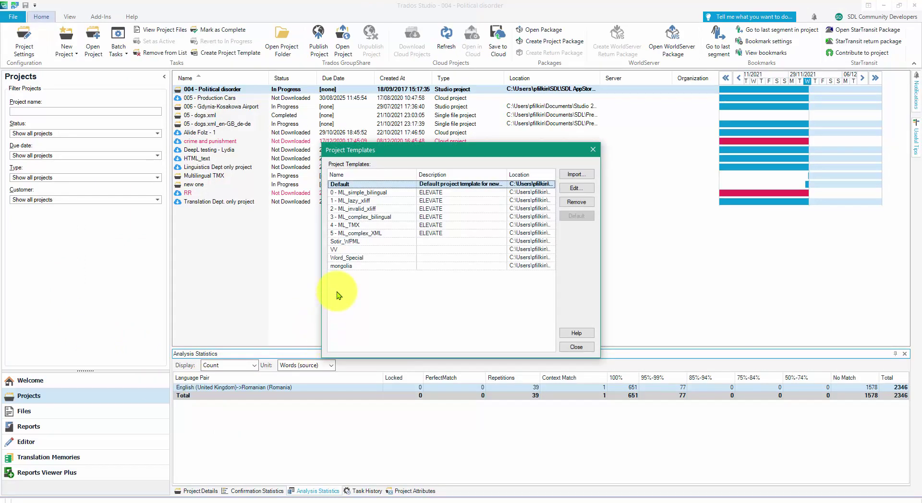
left_click(347, 258)
left_click(584, 192)
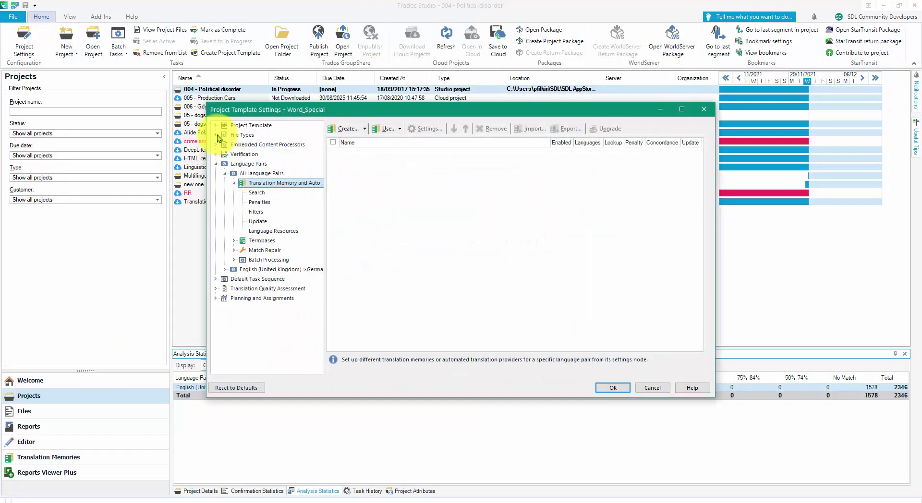
Examine the Multilingual XML language mapping, including the Languages Root XPath and the locations for English and German.
left_click(216, 135)
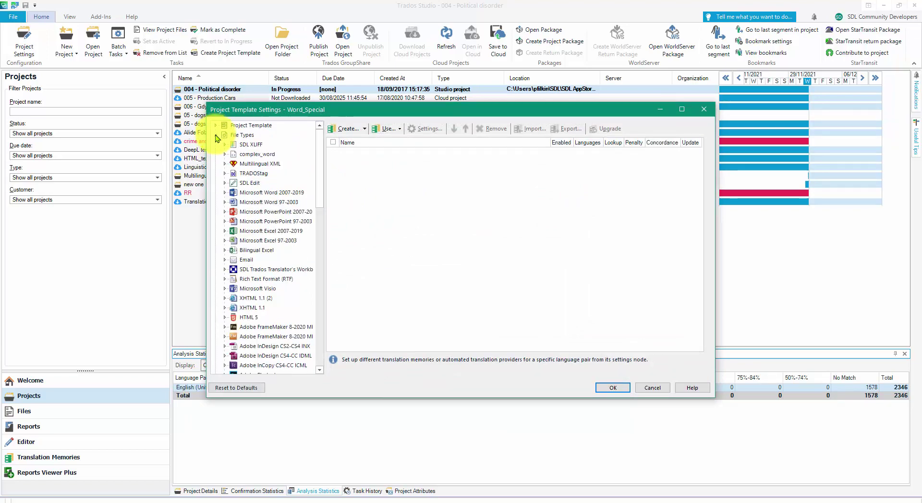
left_click(224, 164)
left_click(263, 174)
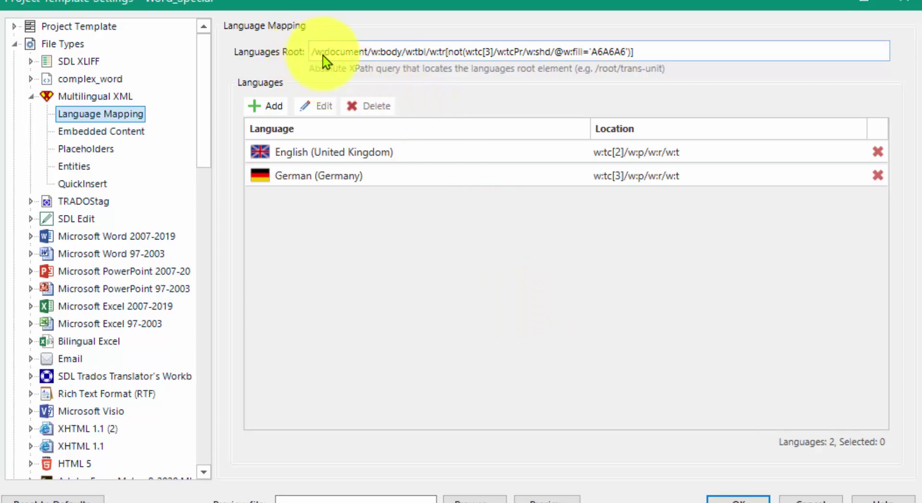
left_click(586, 53)
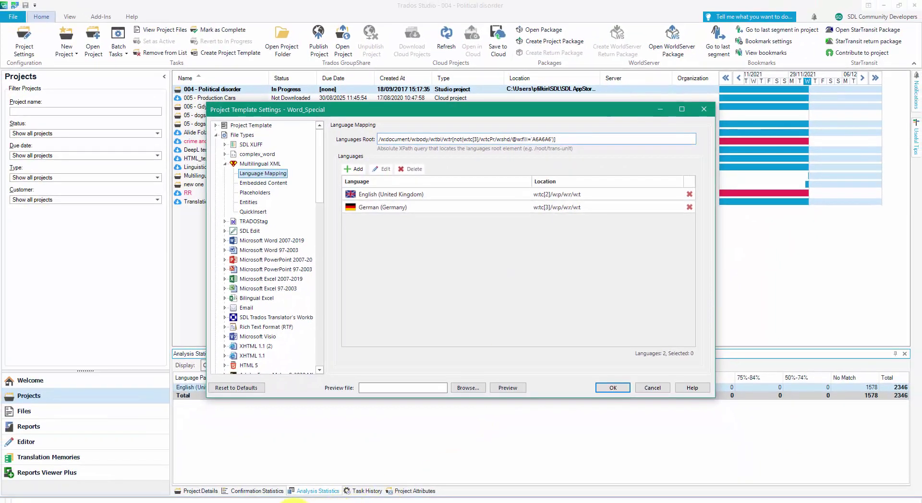
Search document.xml in EditPad Pro for "fill", select the fill colour value of the shaded third-column cell, and close the editor.
left_click(254, 502)
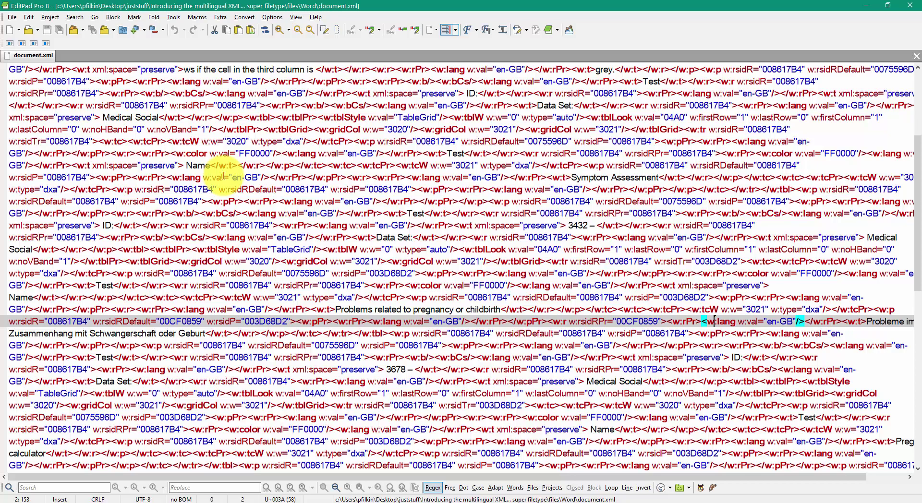
key("ctrl+f")
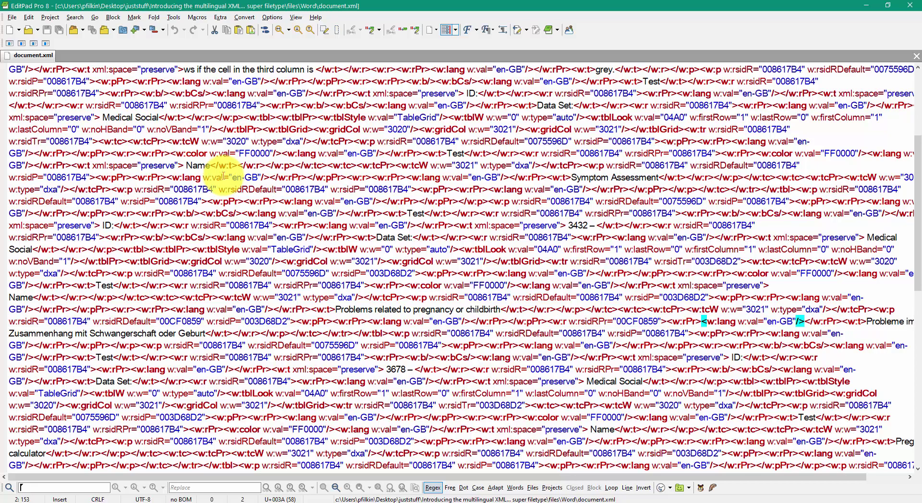
type("r")
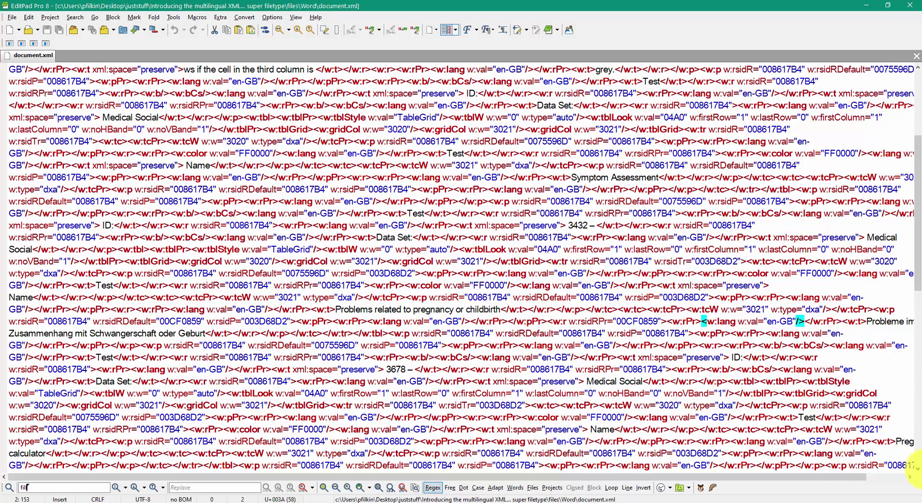
left_click(115, 489)
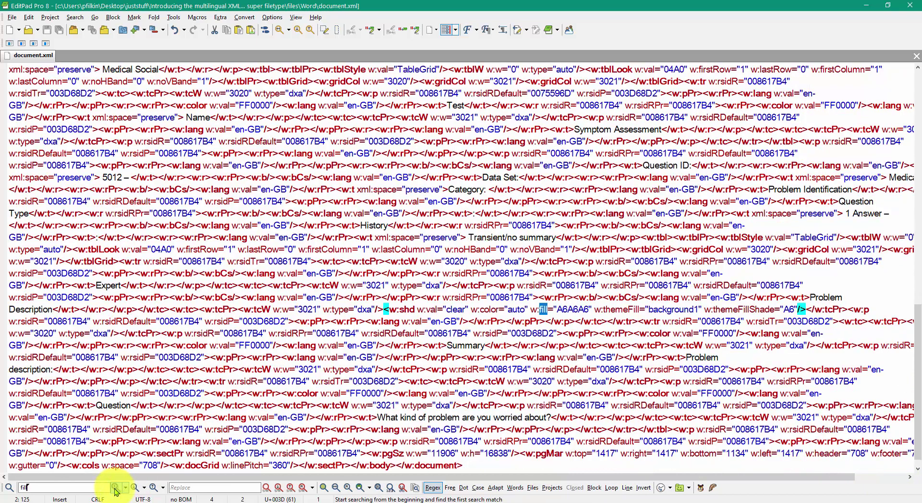
double_click(560, 309)
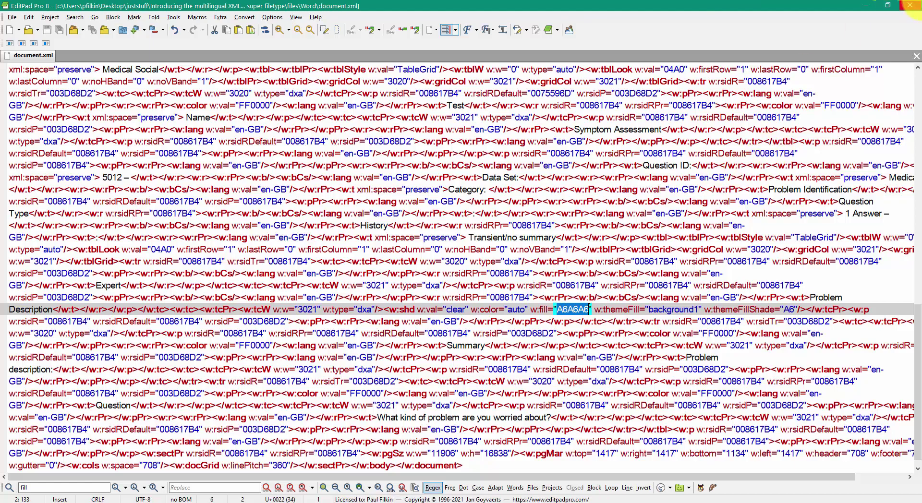
left_click(913, 7)
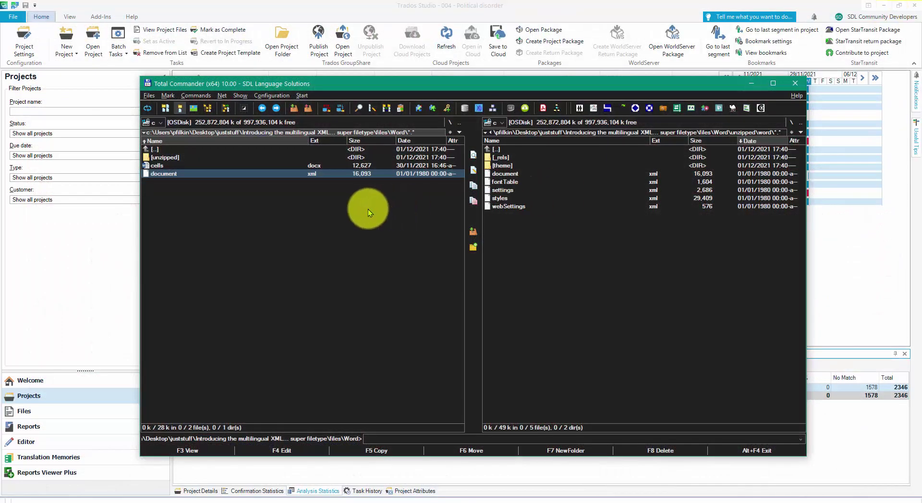
Return to Trados Studio, accept the Word_Special template settings and close the list of project templates.
left_click(395, 13)
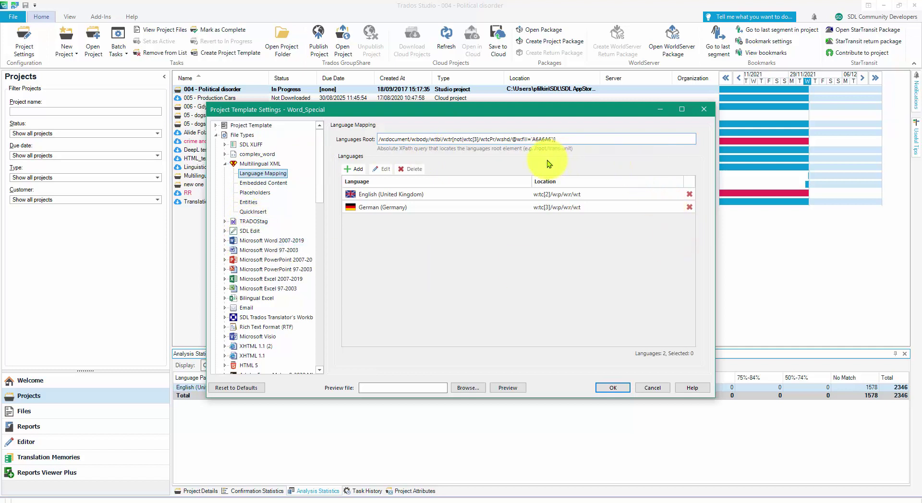
left_click(615, 390)
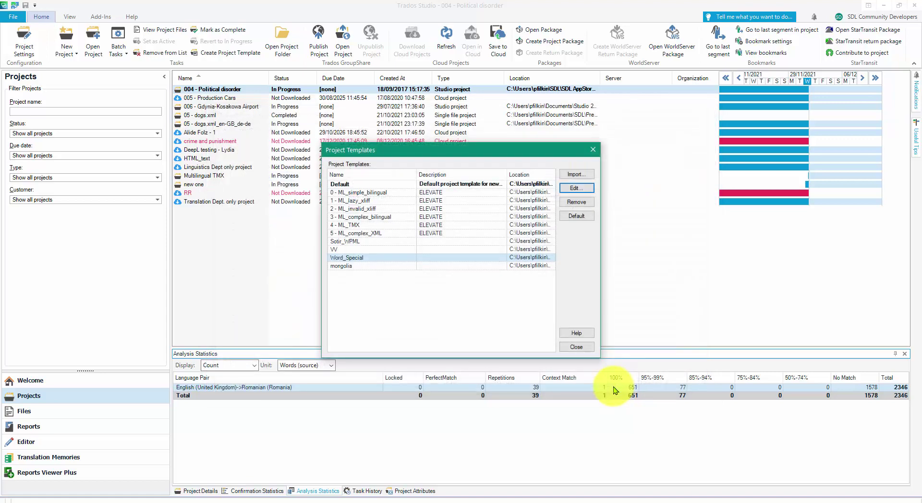
left_click(578, 342)
Start a new project that uses the settings from the Word_Special template.
left_click(66, 35)
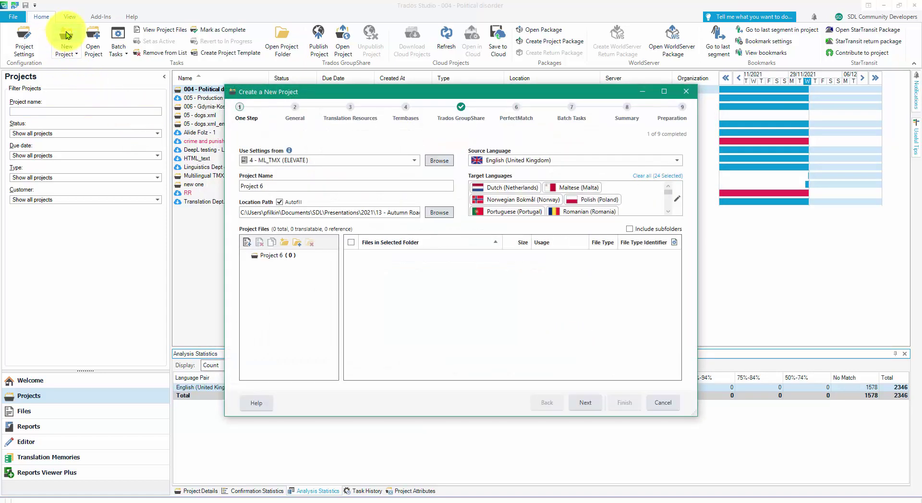
left_click(412, 164)
left_click(405, 172)
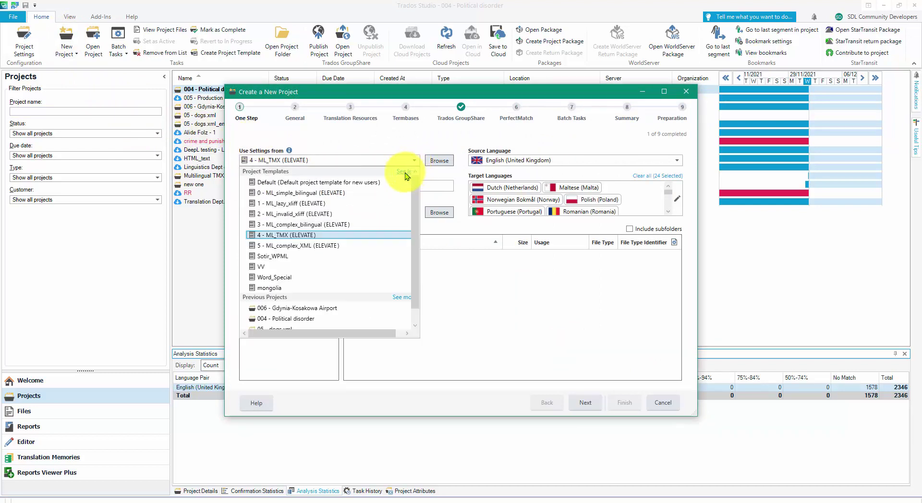
left_click(286, 276)
left_click(477, 292)
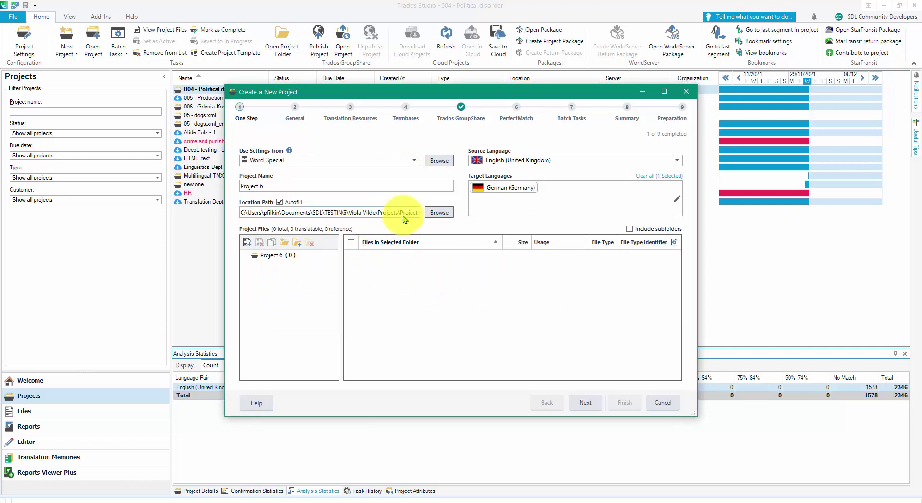
Set the project location to the Projects folder in the client's named folder under TESTING, and name the project "Word table project".
left_click(438, 212)
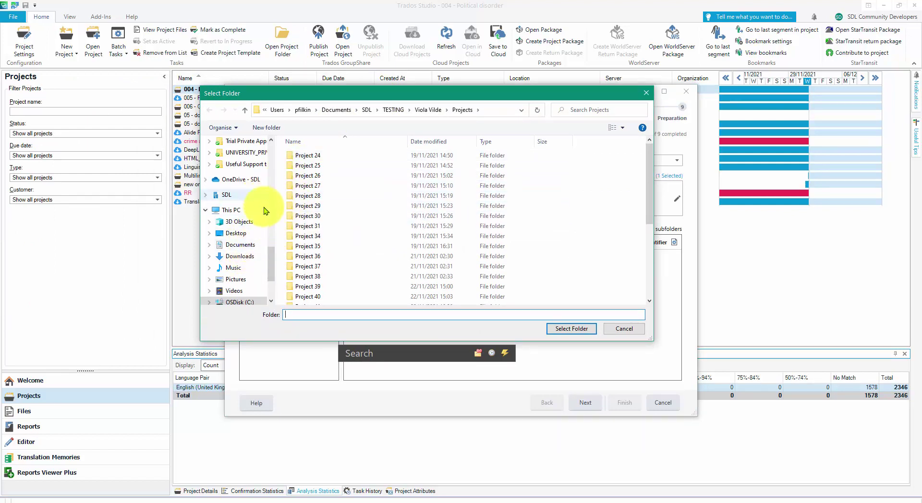
scroll(269, 250, "up", 3)
left_click(326, 226)
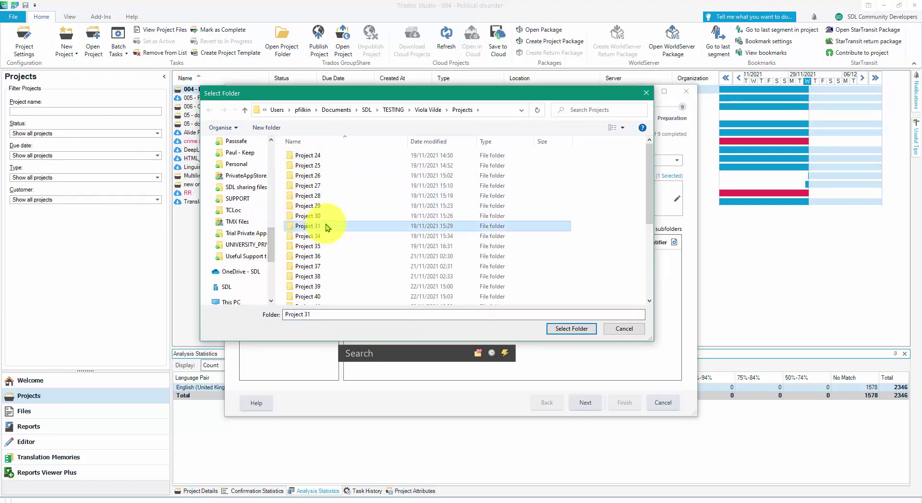
type("test")
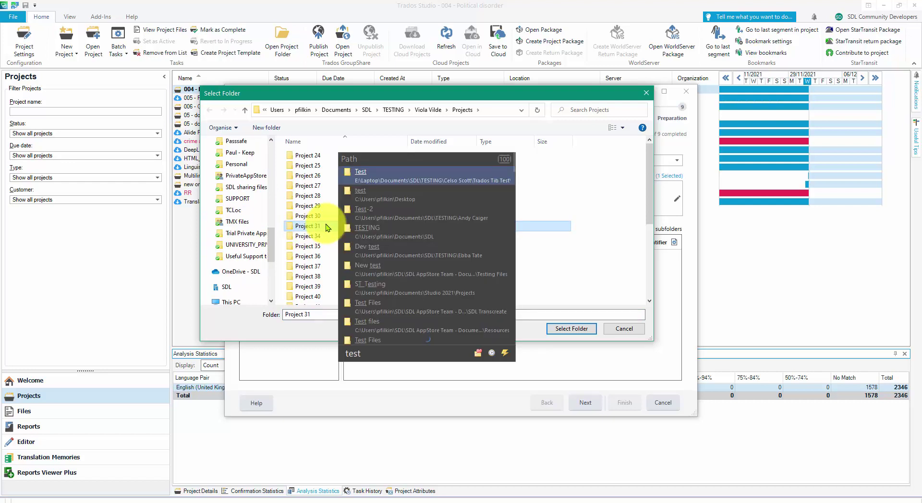
type("ing")
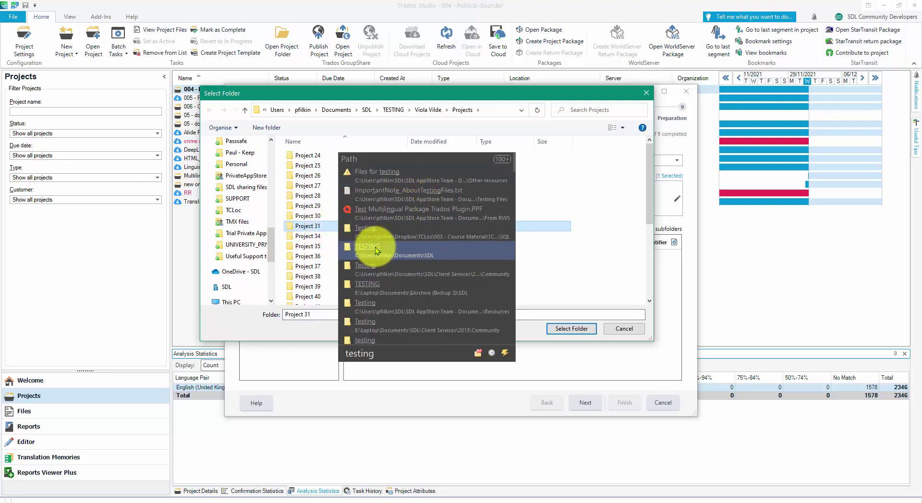
key("Escape")
left_click(329, 217)
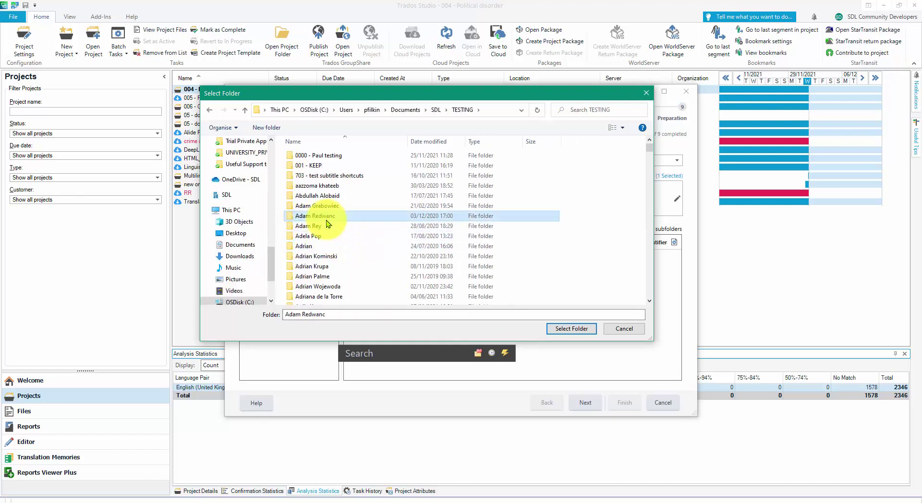
type("alant")
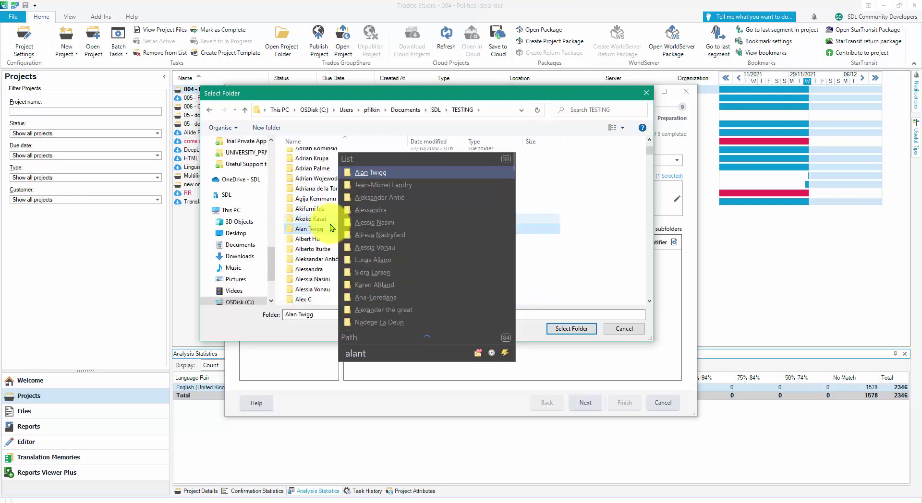
left_click(370, 173)
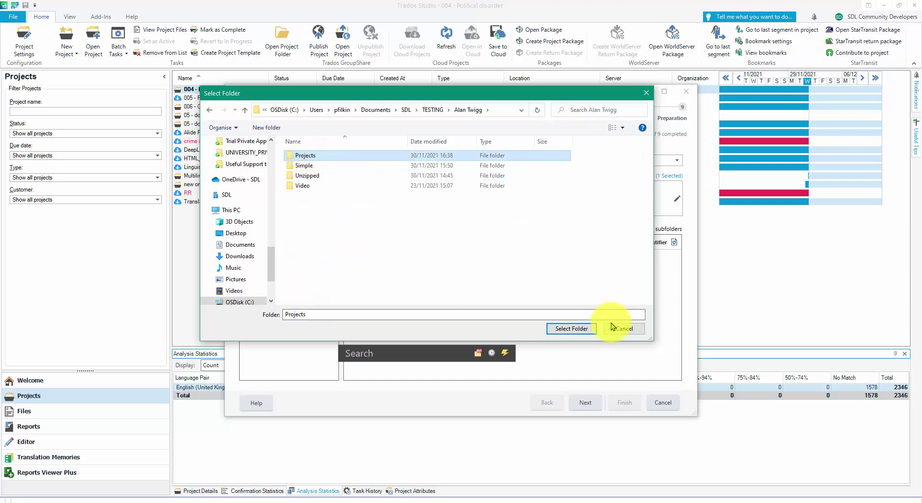
left_click(572, 329)
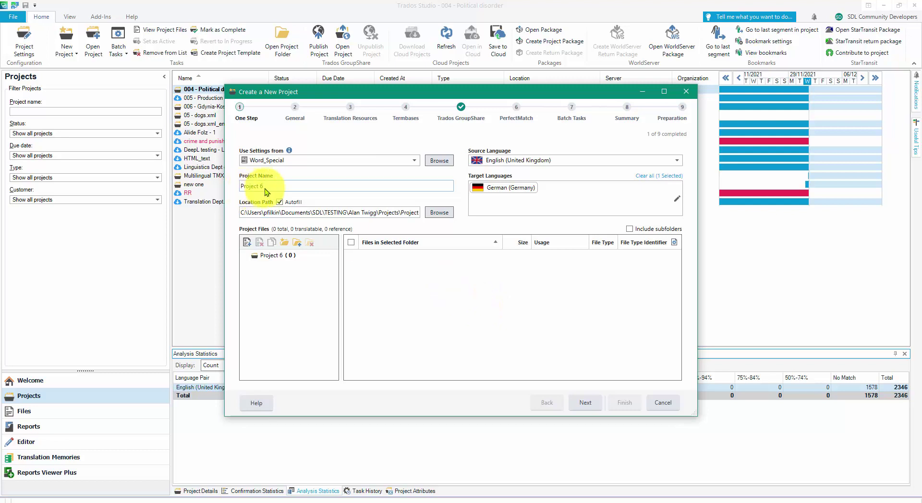
left_click_drag(266, 188, 228, 188)
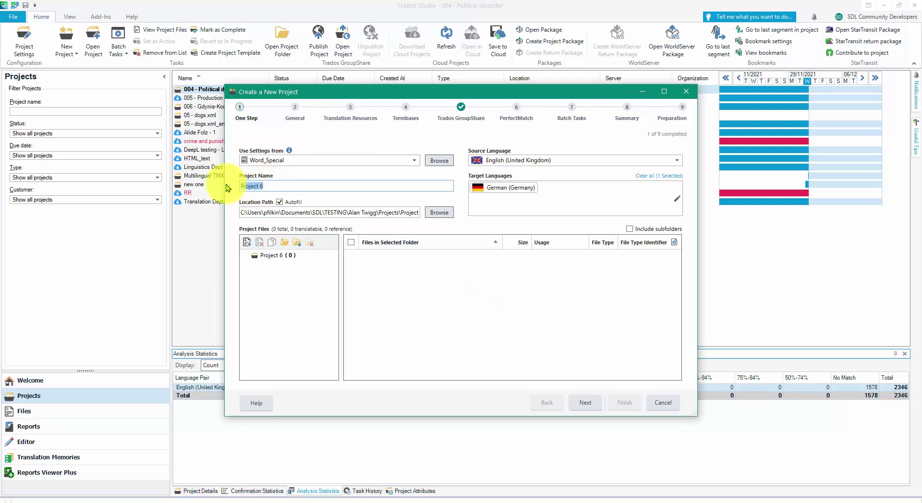
type("Word table p")
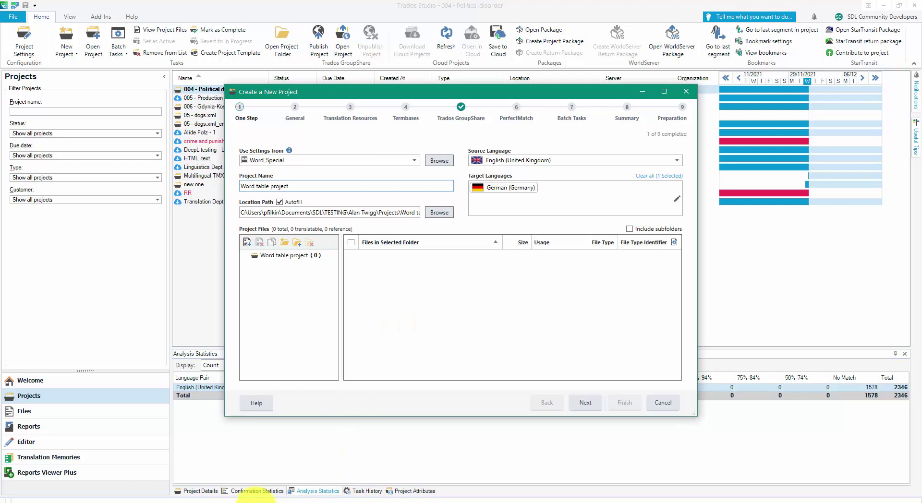
Add the extracted document.xml from Total Commander to the project files of the new project.
left_click(258, 501)
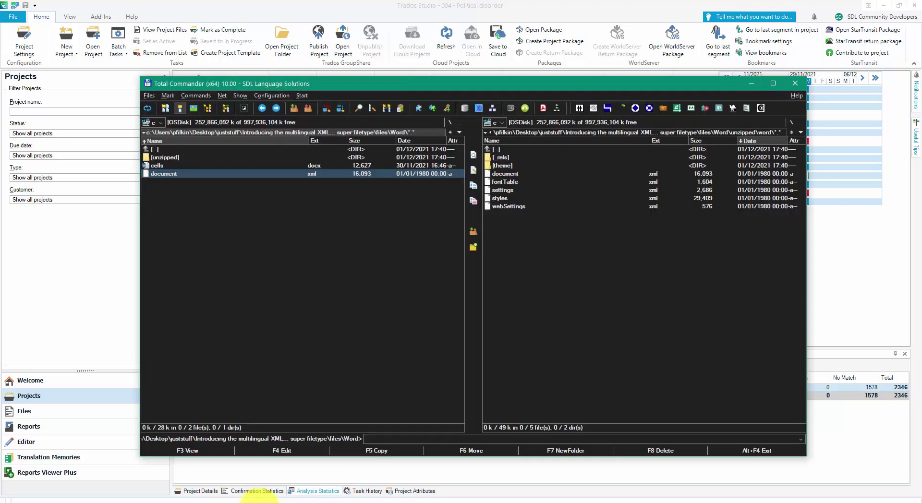
right_click(146, 173)
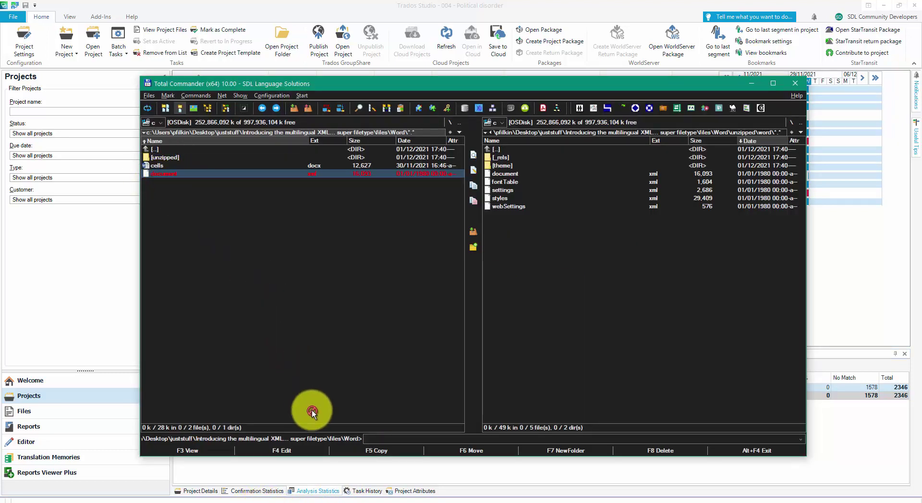
left_click(358, 491)
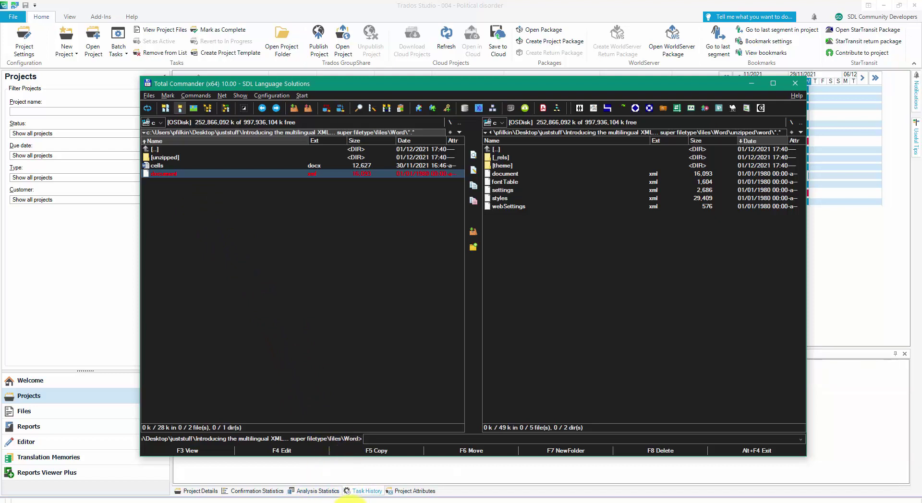
mouse_move(350, 501)
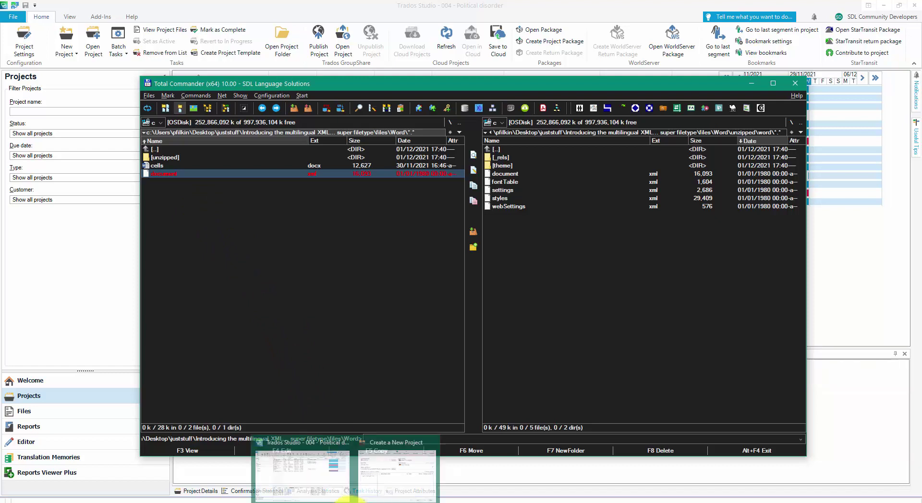
left_click(403, 487)
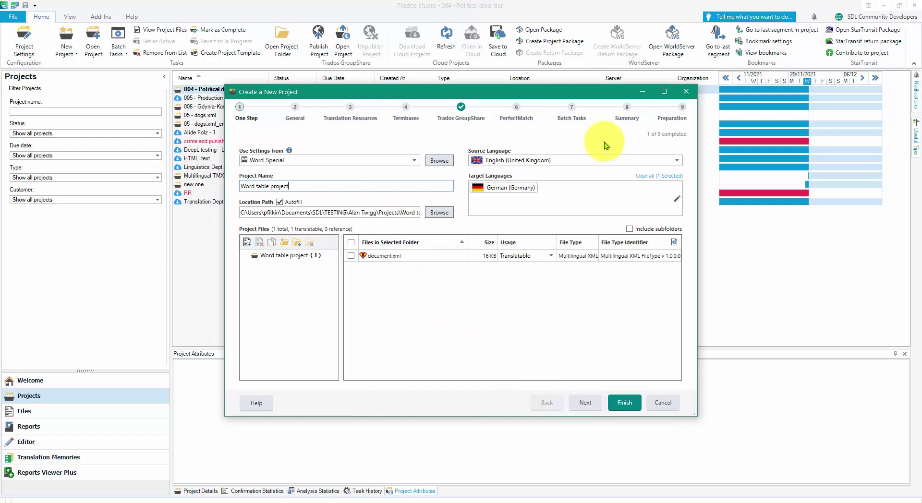
In the new project's batch task settings, add Import Multilingual Translations to the Quick multilingual task sequence.
left_click(571, 120)
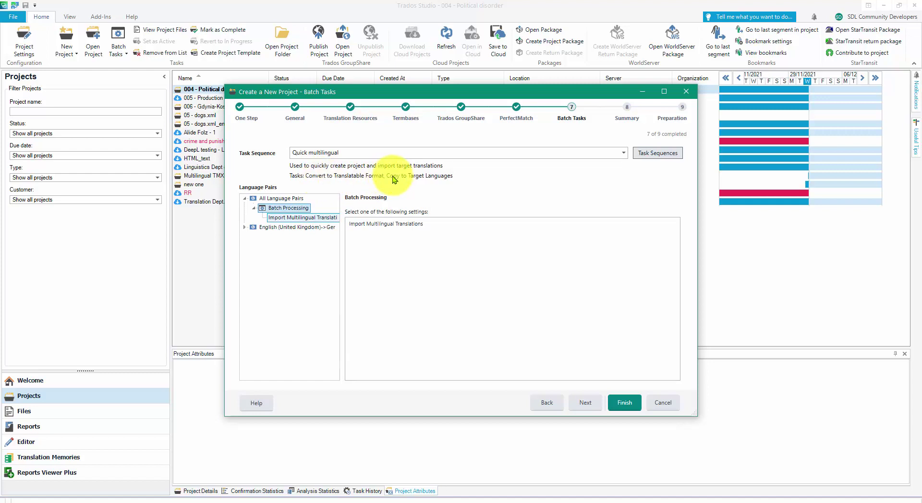
left_click(656, 154)
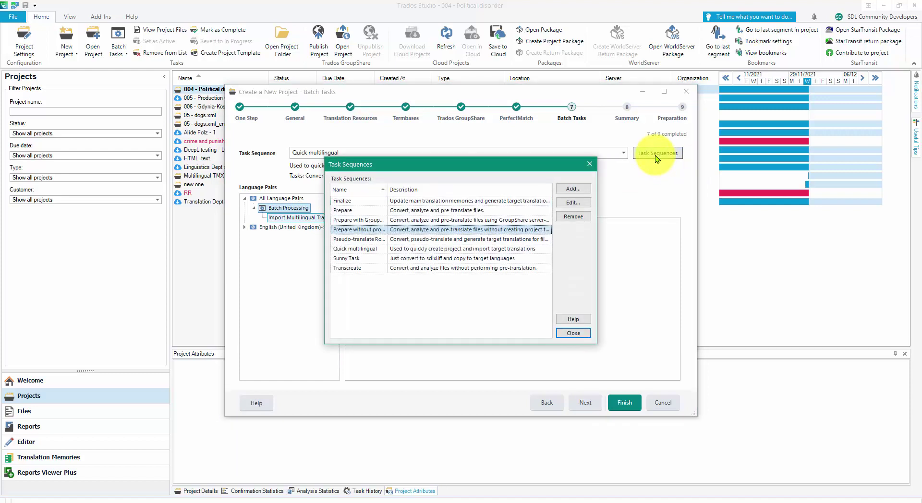
double_click(356, 249)
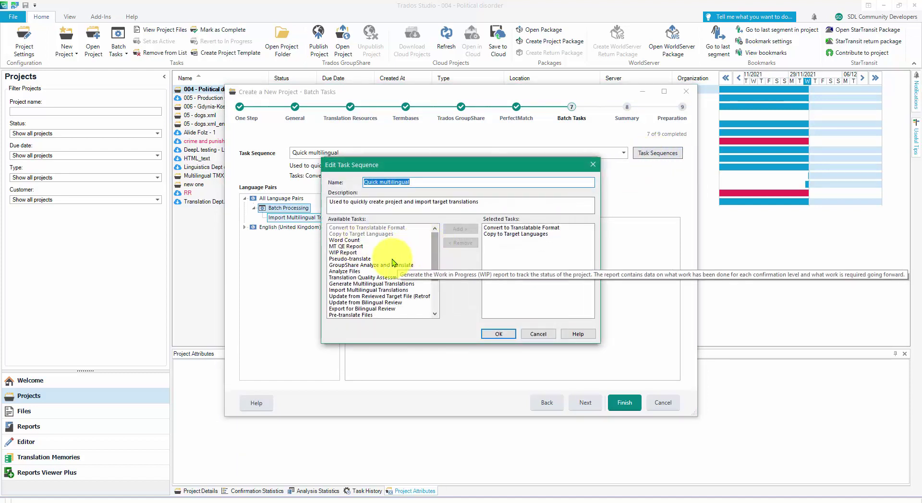
left_click(380, 290)
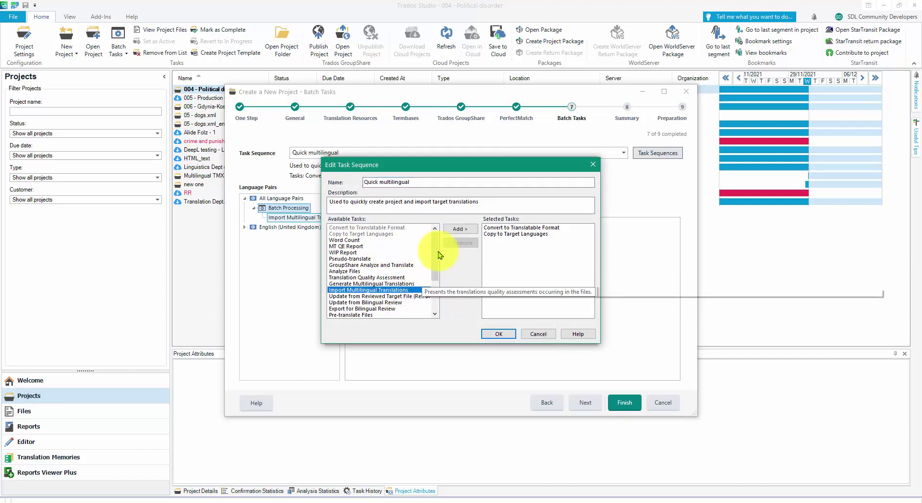
left_click(461, 230)
left_click(499, 335)
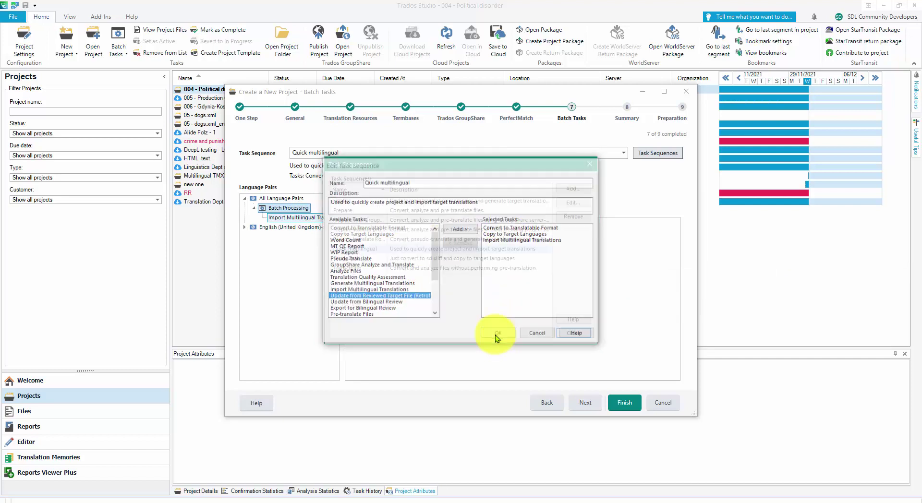
left_click(576, 333)
left_click(499, 292)
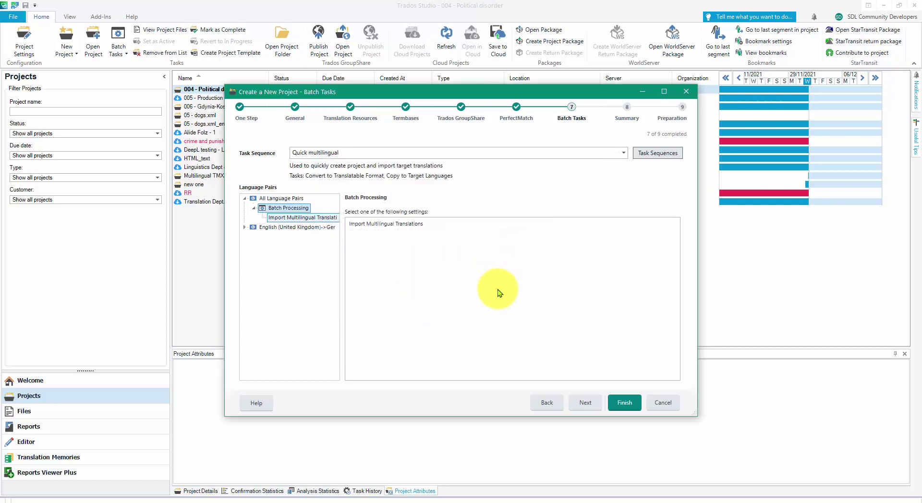
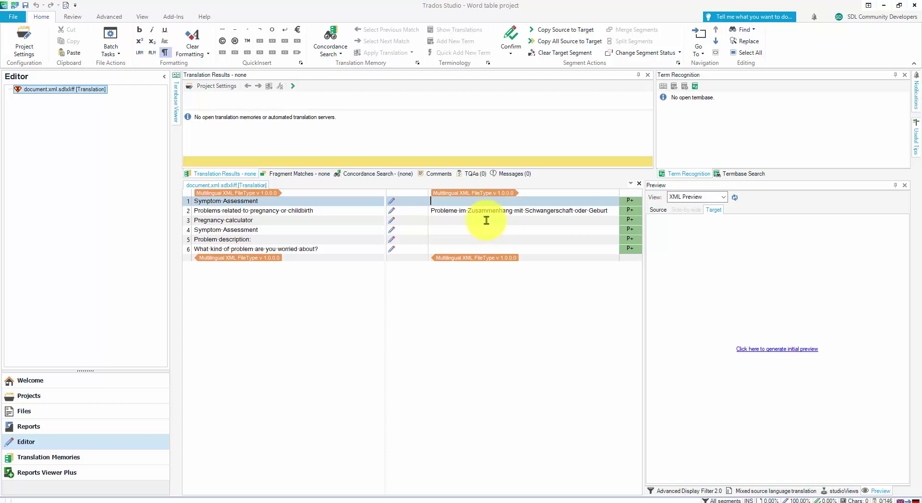
Add Language Weaver Cloud as the project's translation provider, using Studio credentials and the eng-ger Generic model.
left_click(217, 88)
left_click(398, 129)
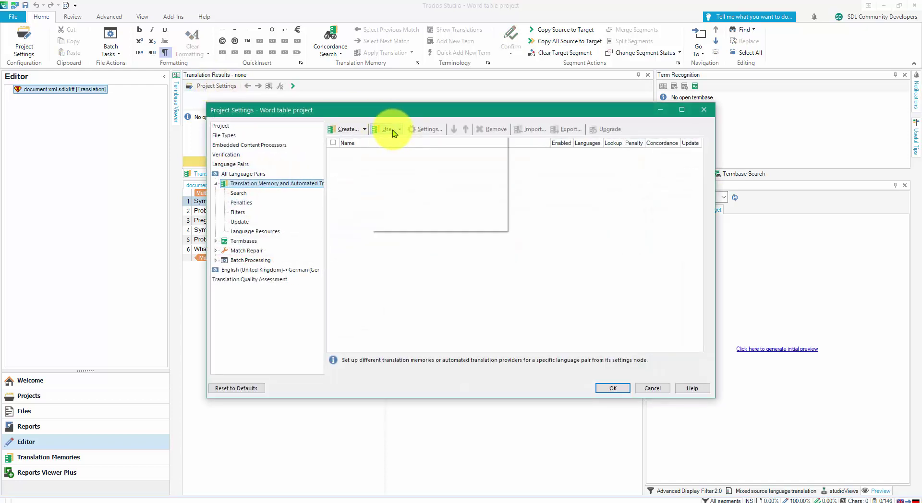
left_click(429, 225)
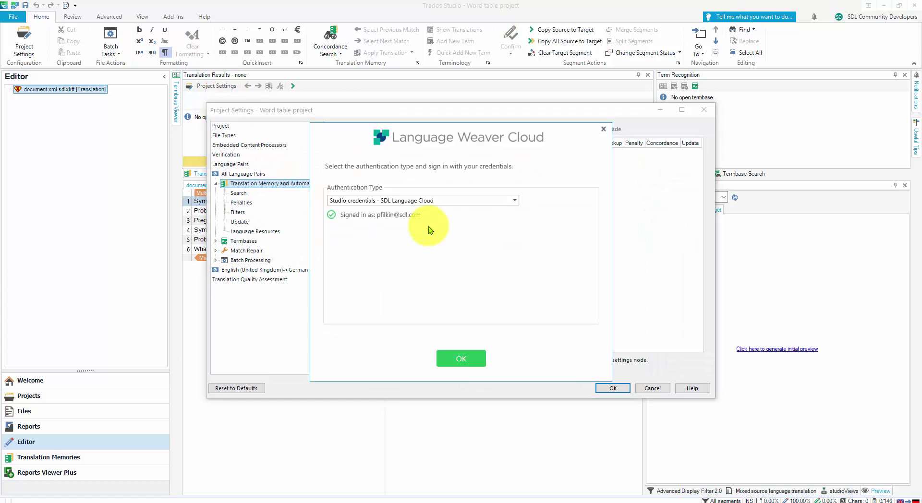
left_click(460, 359)
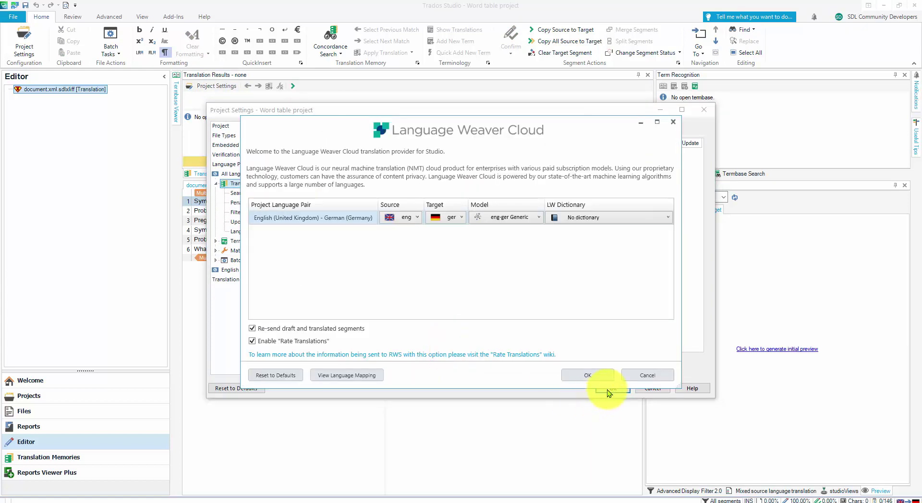
left_click(592, 377)
left_click(608, 390)
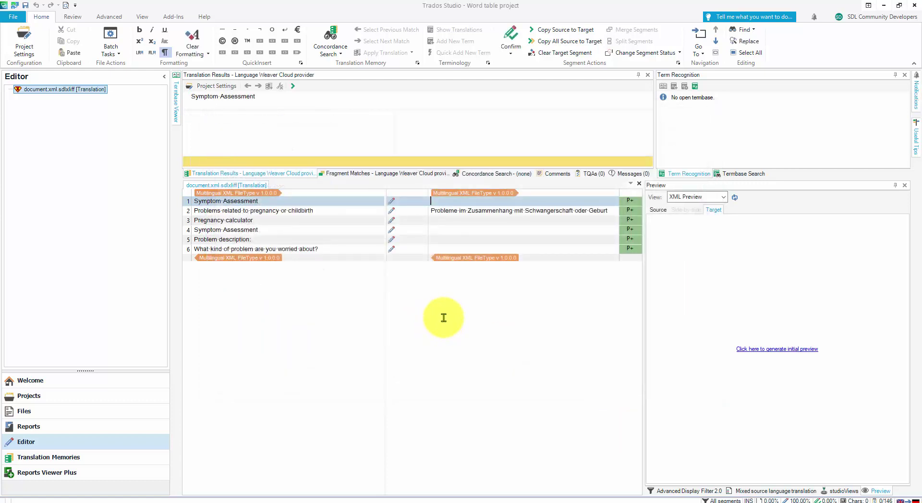
Fill the empty German segments with the machine translations and confirm all six segments of document.xml.sdlxliff.
left_click(380, 198)
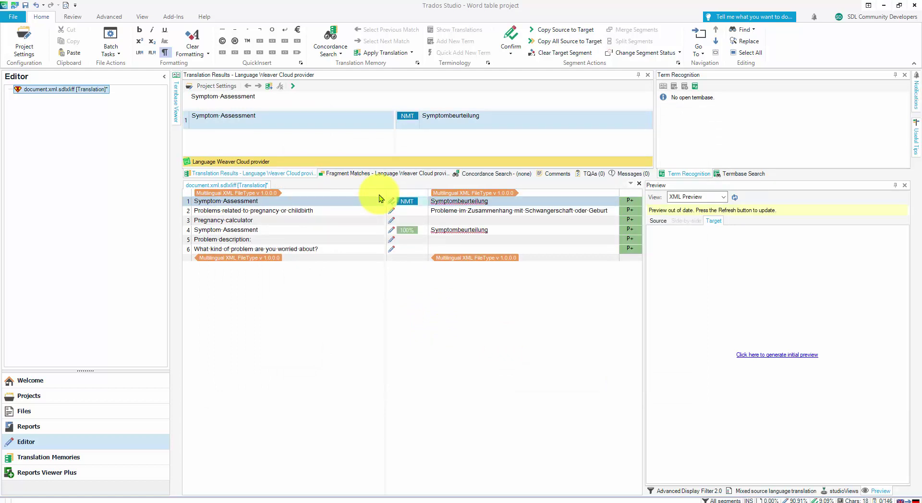
key("ctrl+Return")
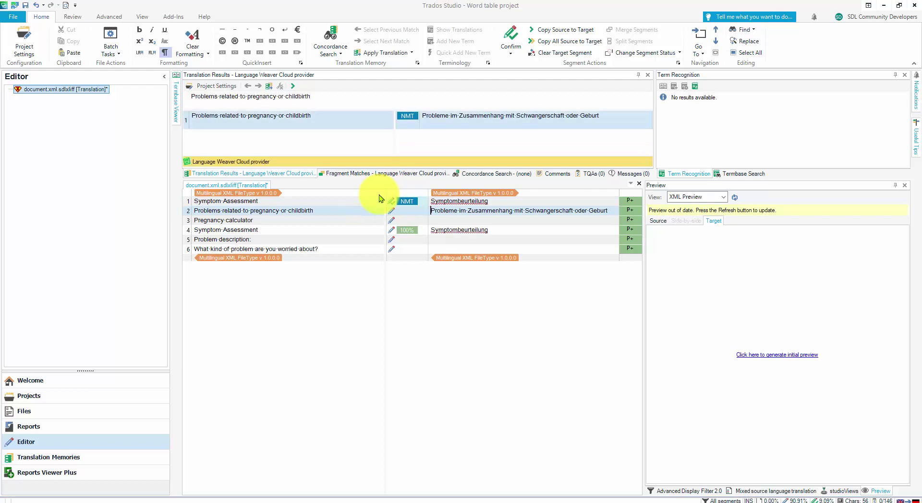
key("ctrl+Return")
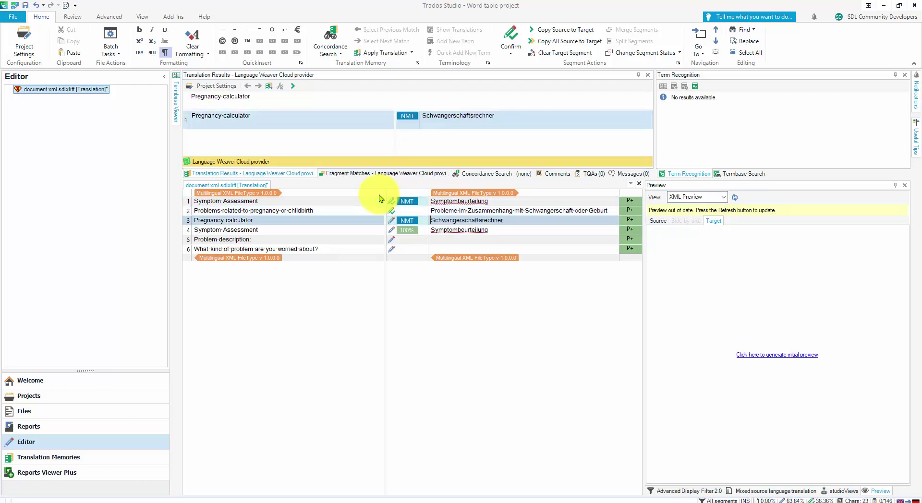
key("ctrl+Return")
key("ctrl+Return")
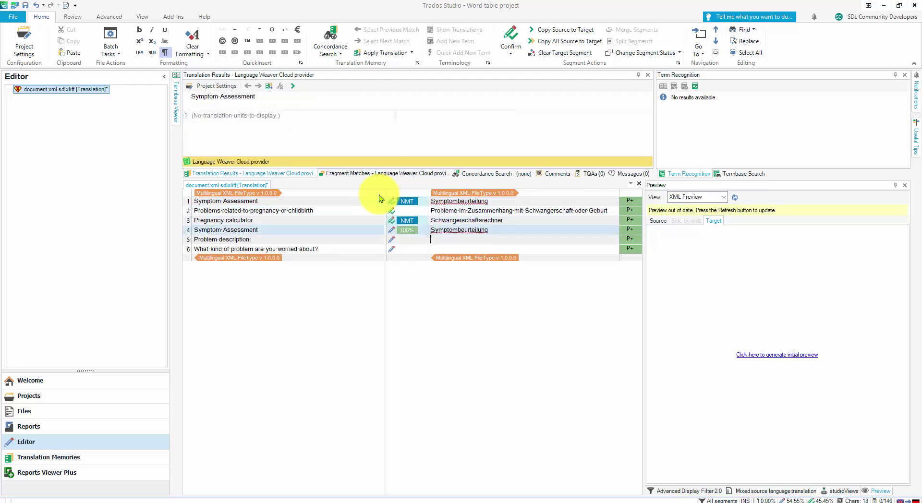
key("ctrl+Return")
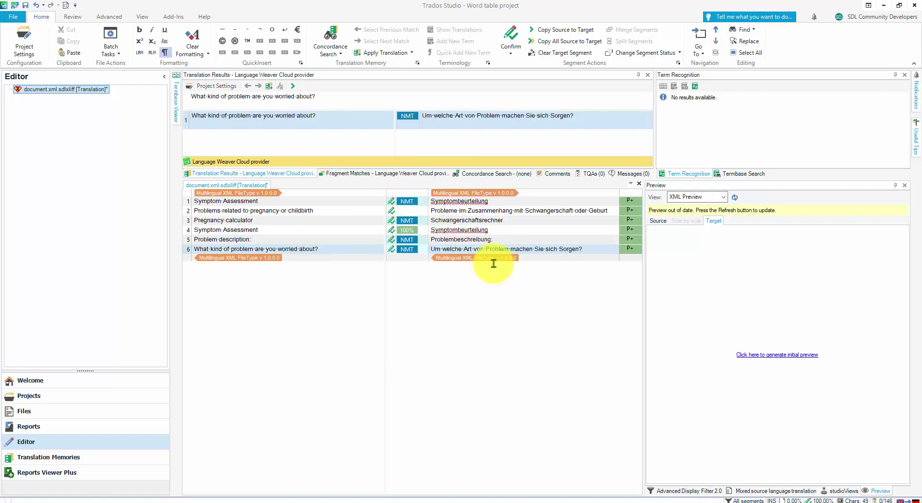
Generate the XML preview and examine how segments 5 and 6 appear in the target and source XML.
left_click(775, 357)
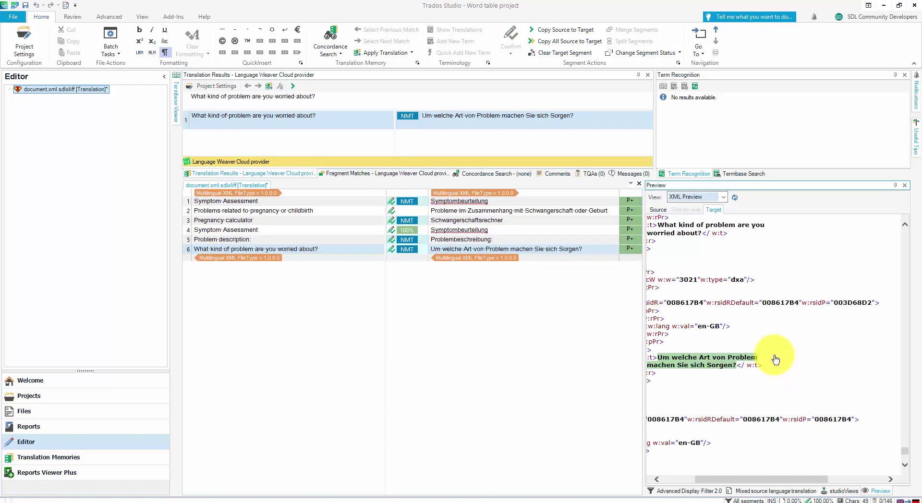
left_click_drag(754, 484, 722, 481)
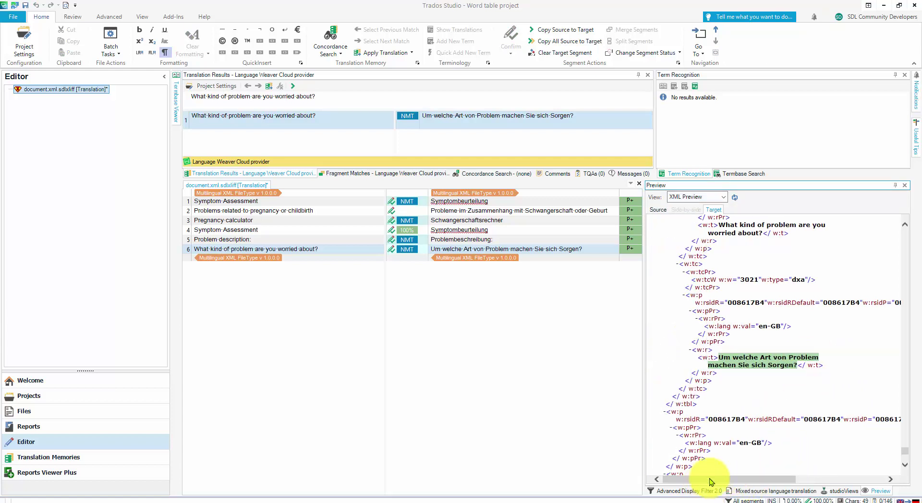
left_click(496, 240)
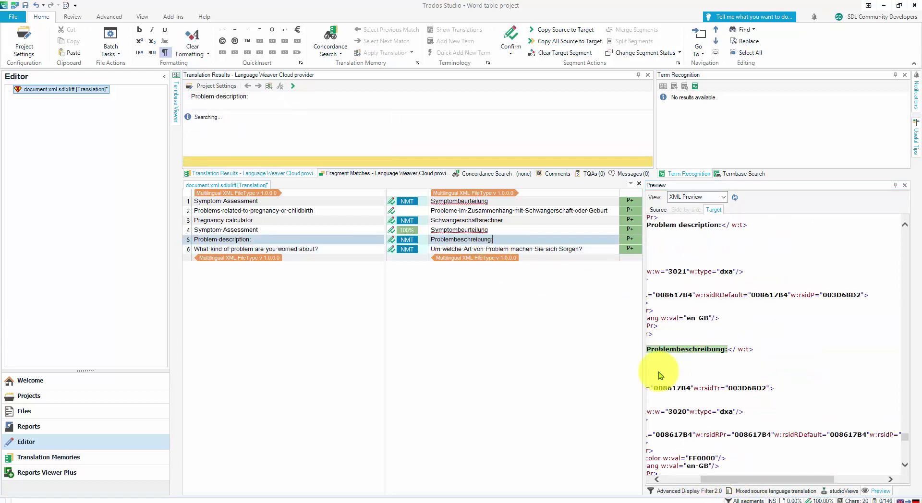
left_click(659, 480)
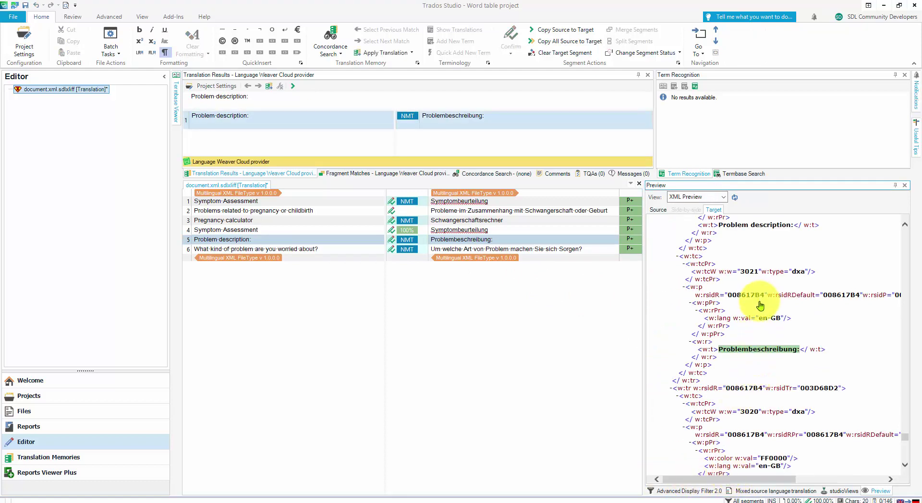
scroll(761, 302, "up", 2)
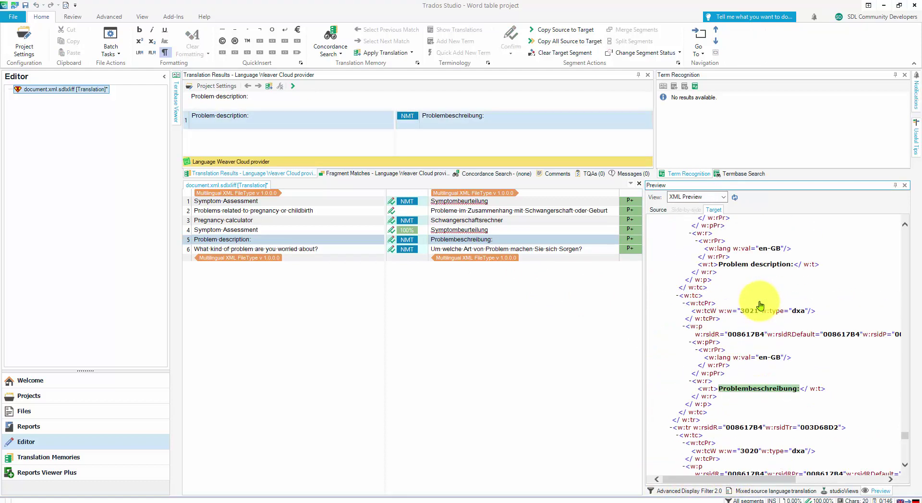
left_click(658, 210)
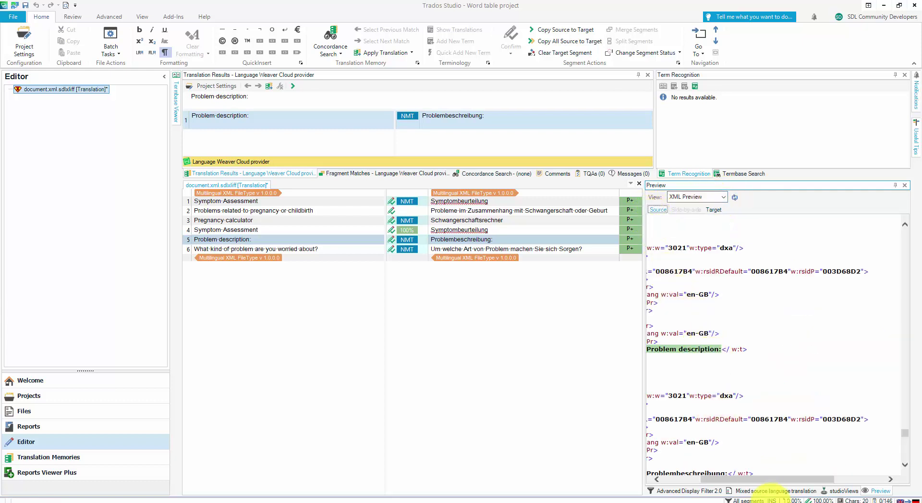
left_click_drag(763, 479, 726, 480)
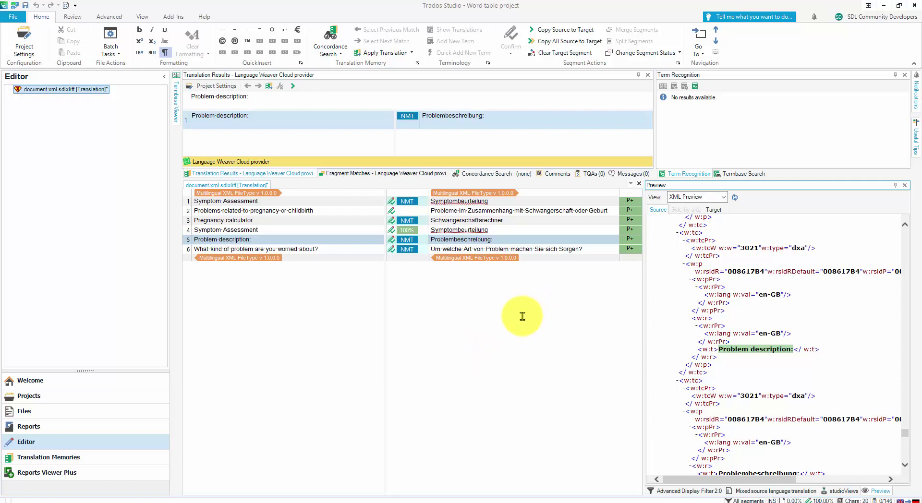
Close the translated file with its changes saved and run the Generate Multilingual Translations batch task on it.
left_click(639, 183)
left_click(463, 294)
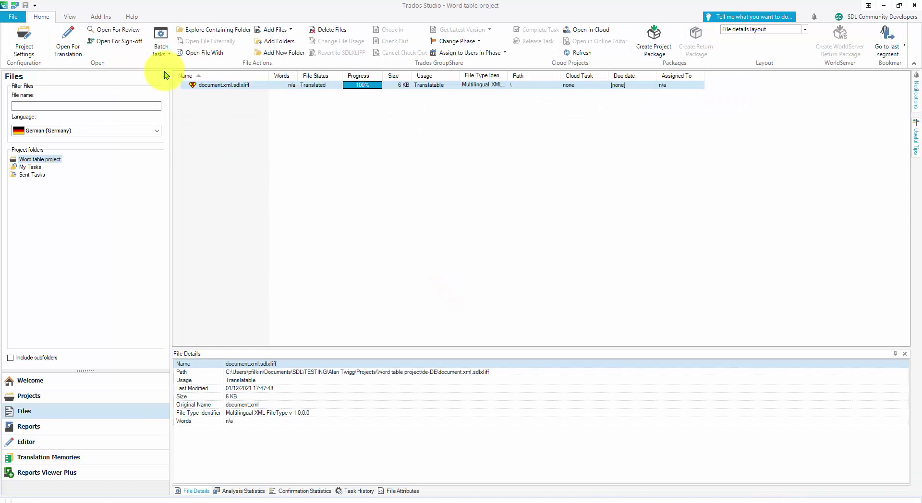
left_click(161, 48)
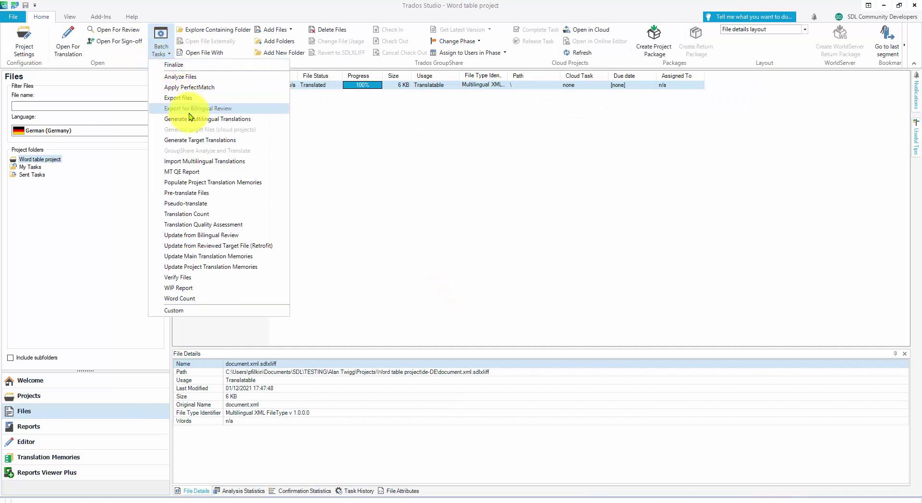
left_click(247, 124)
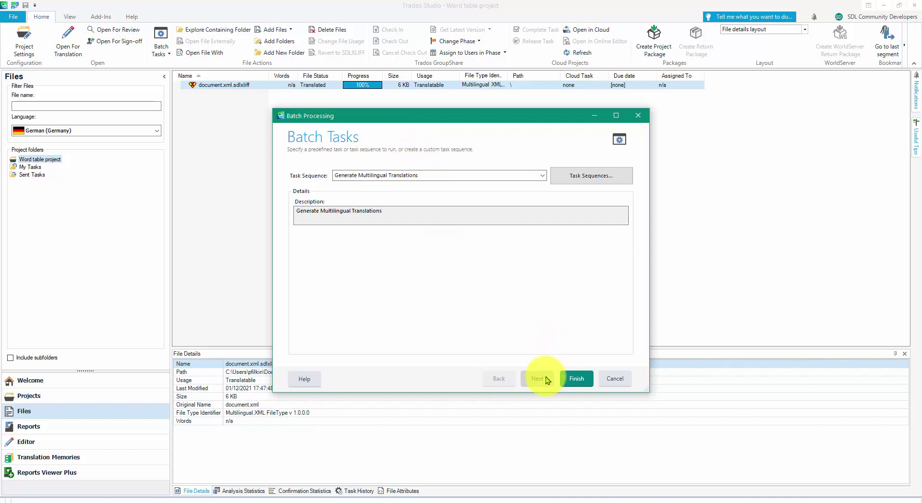
left_click(578, 380)
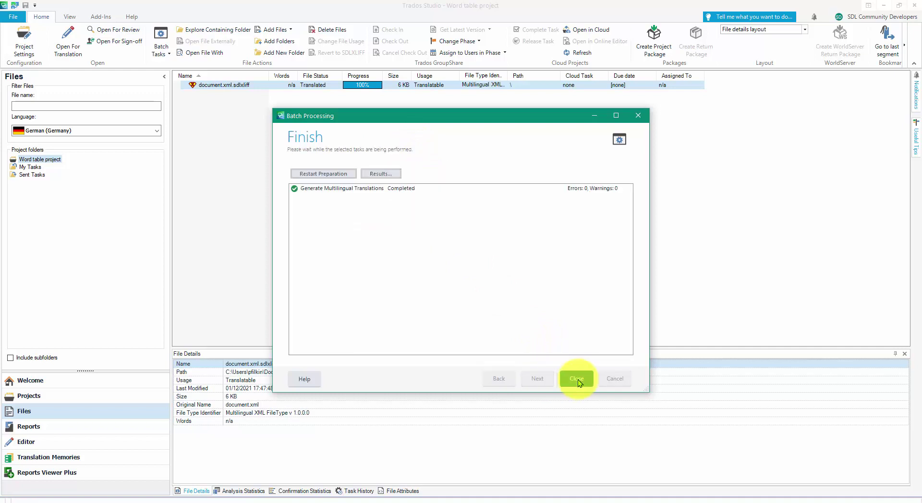
left_click(578, 380)
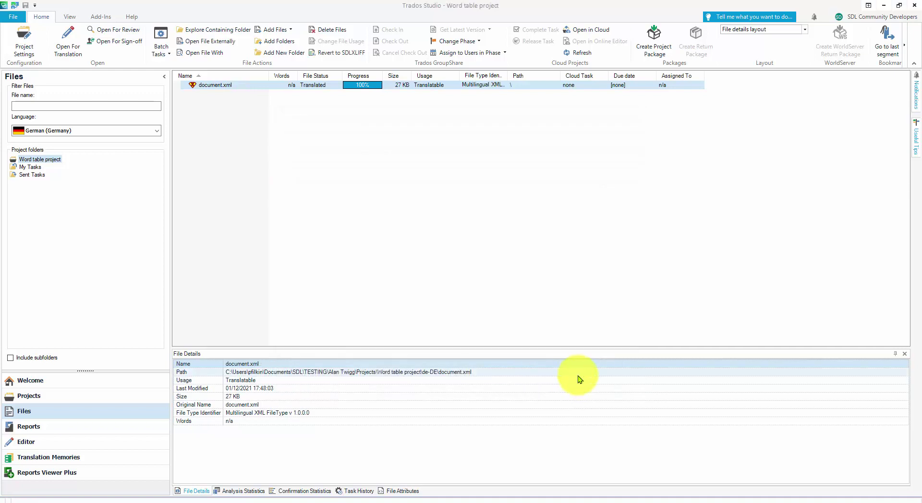
Explore the generated file's containing folder, go to the project's Multilingual folder and copy its path.
left_click(216, 32)
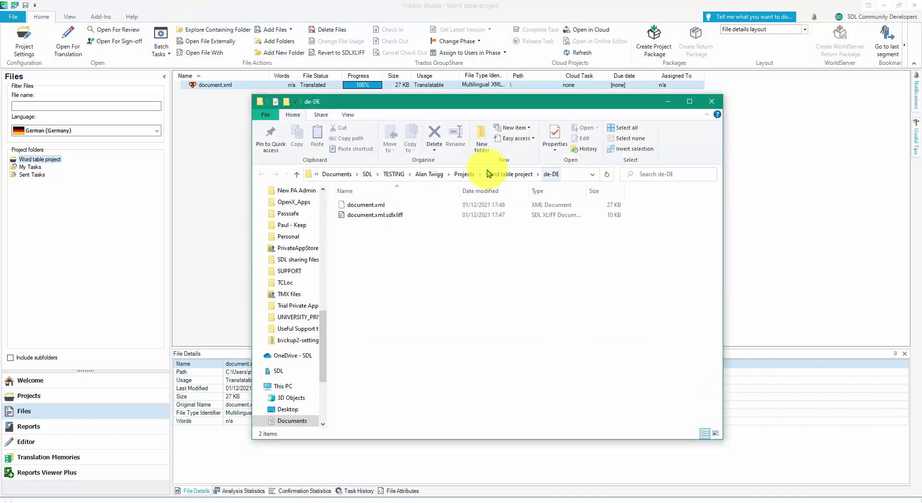
left_click(497, 174)
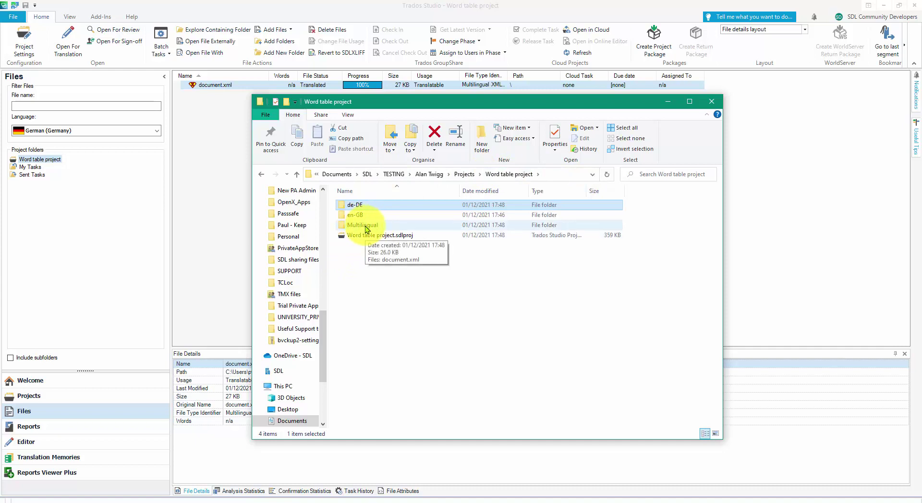
double_click(364, 226)
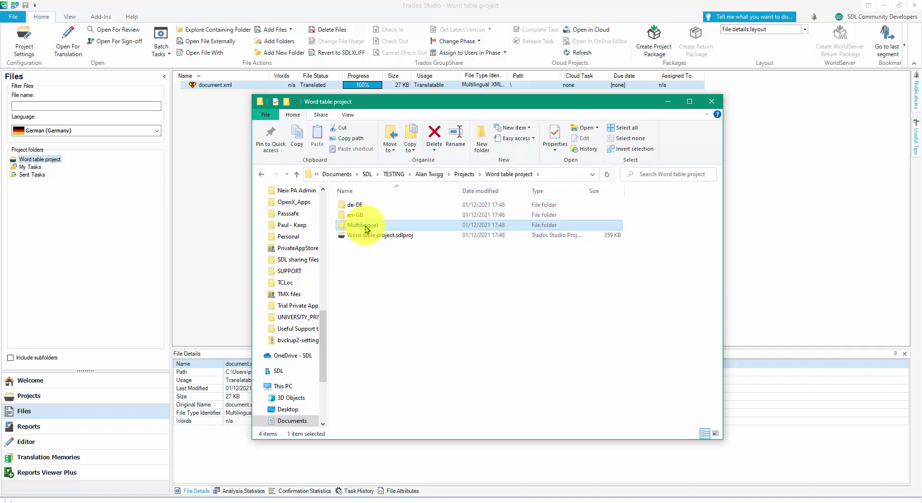
left_click(555, 174)
key("ctrl+c")
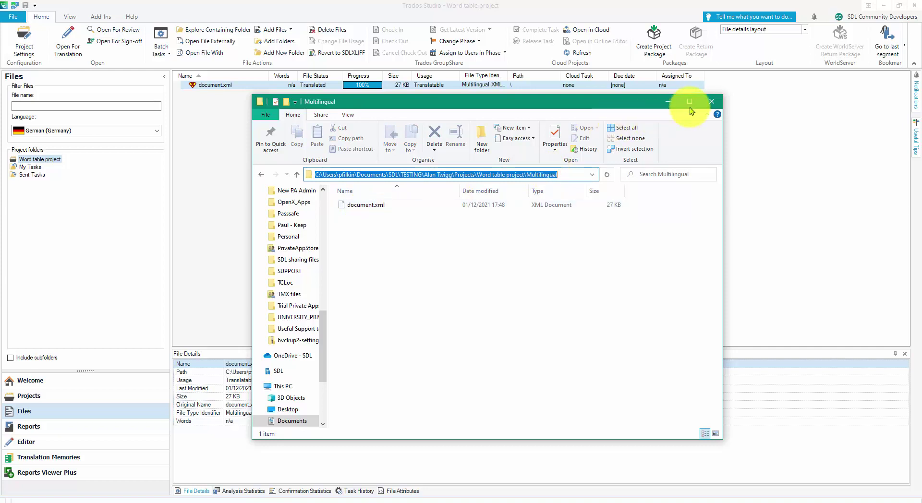
left_click(712, 101)
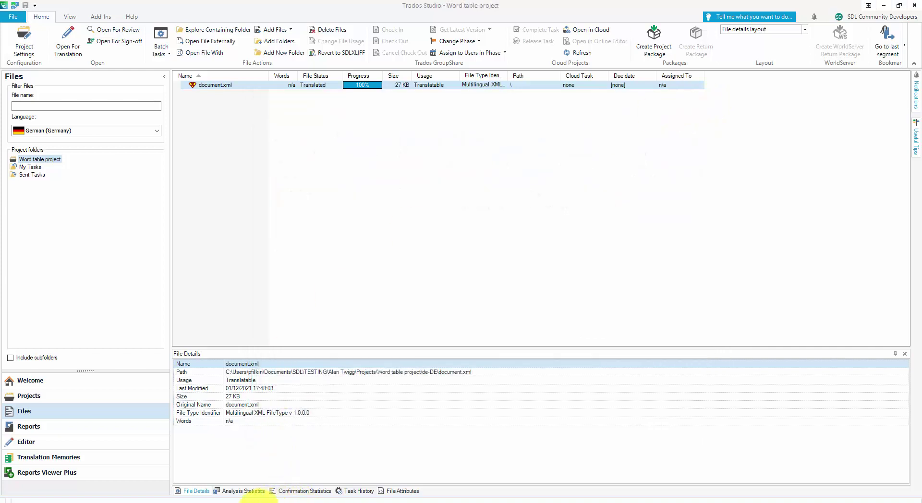
Switch to Total Commander and open the copied Multilingual folder path in the pane listing the cells Word file.
left_click(240, 502)
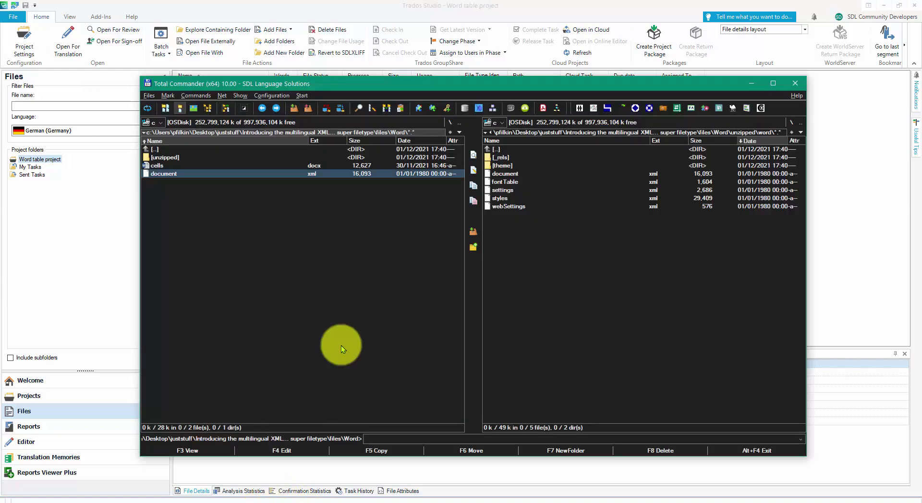
left_click(428, 132)
key("ctrl+v")
key("Return")
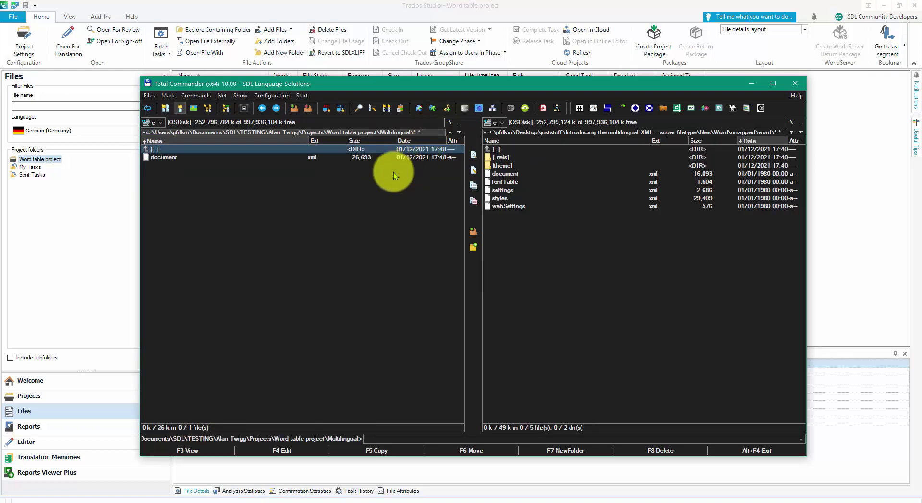
Copy the generated document.xml from the Multilingual folder into the unzipped word folder, overwriting the existing document.xml.
left_click(183, 157)
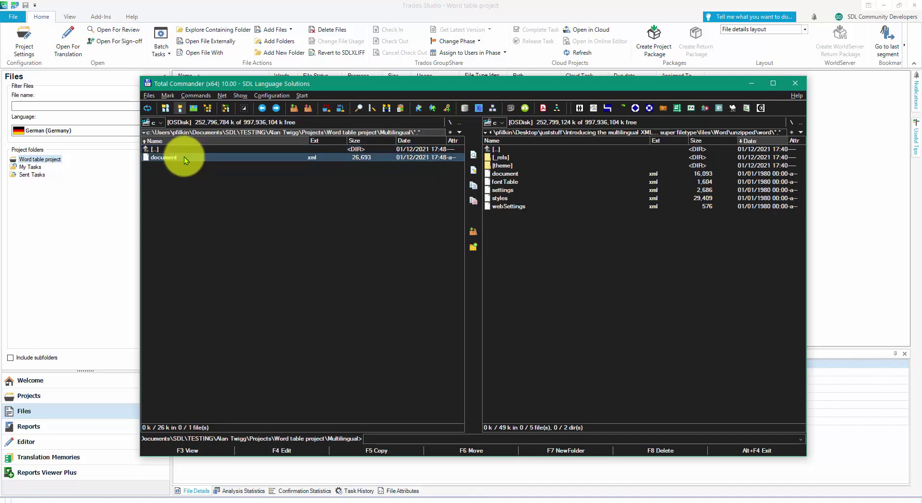
left_click(504, 175)
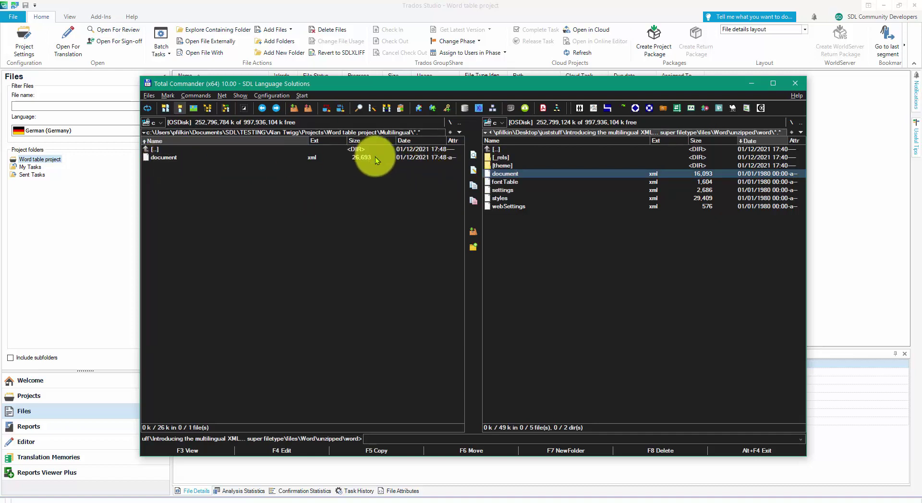
left_click(164, 157)
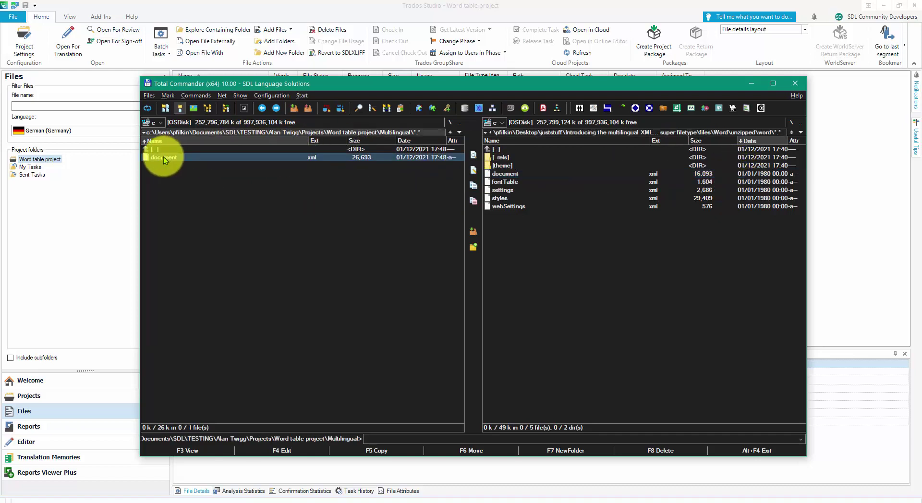
key("F5")
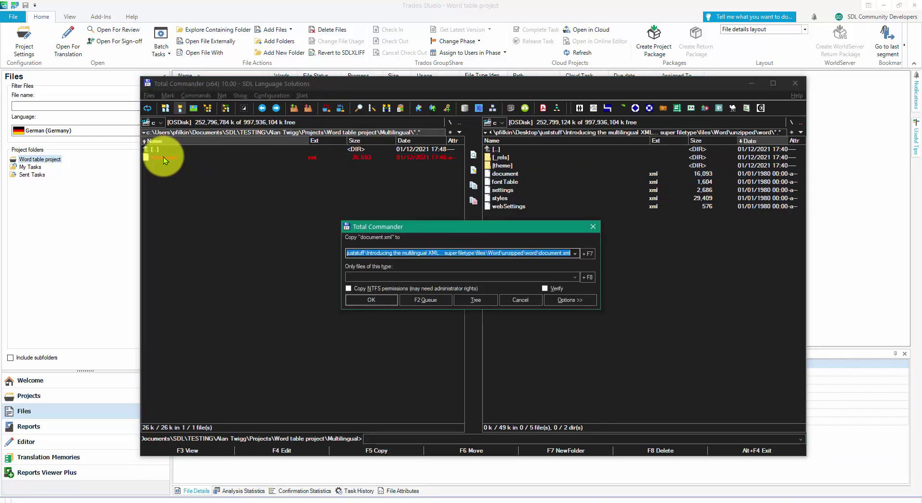
key("Return")
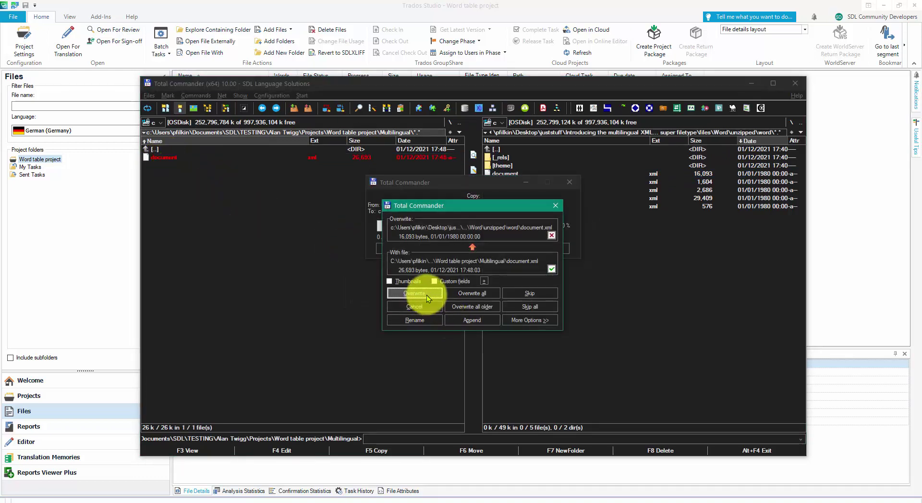
left_click(415, 293)
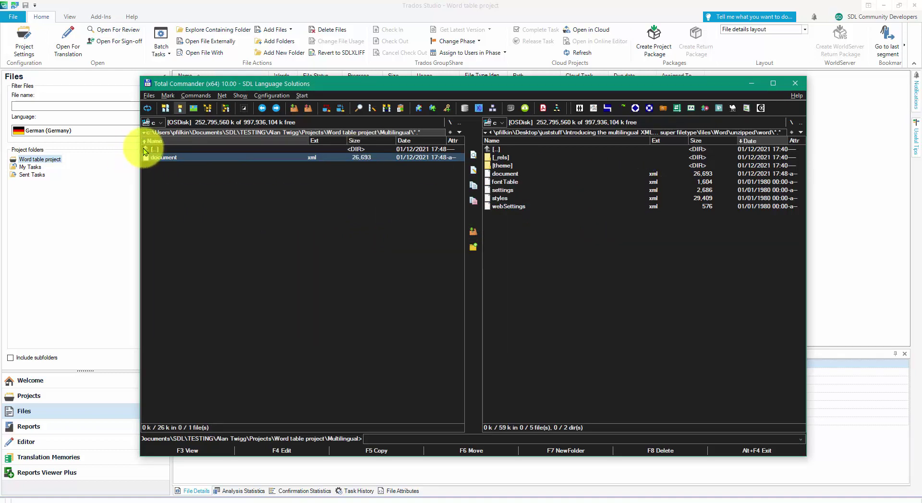
Go up to the unzipped folder and pack all its contents into unzipped.zip in the Multilingual folder.
double_click(497, 148)
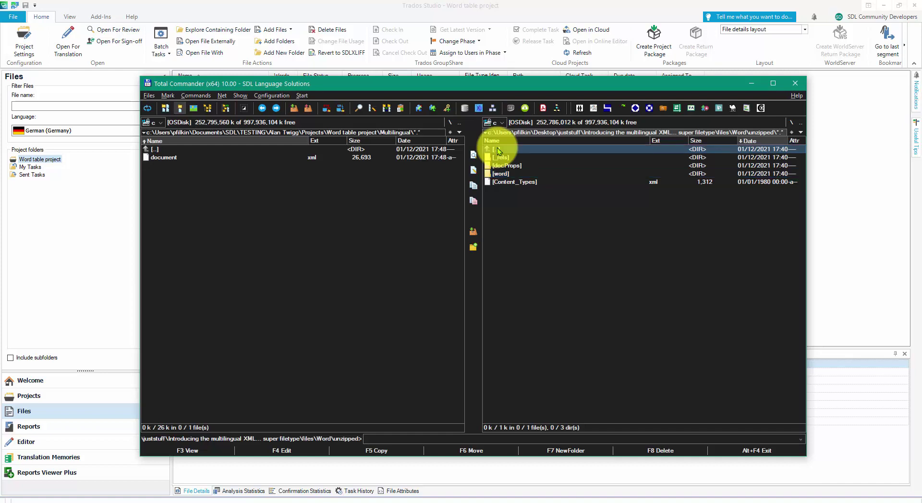
double_click(502, 158)
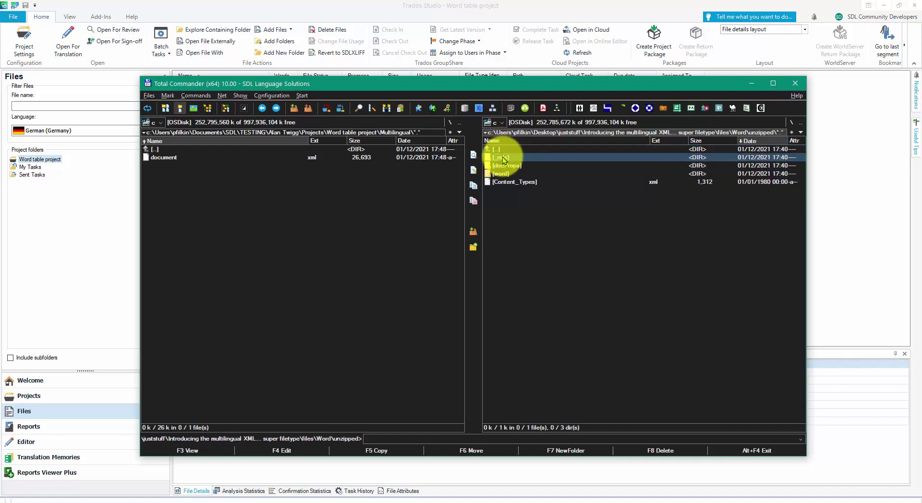
left_click(505, 181, "shift")
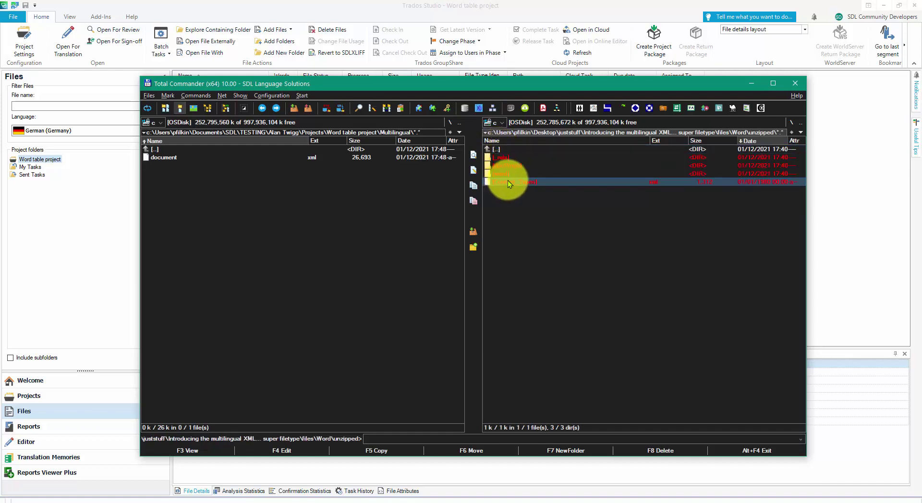
key("alt+F5")
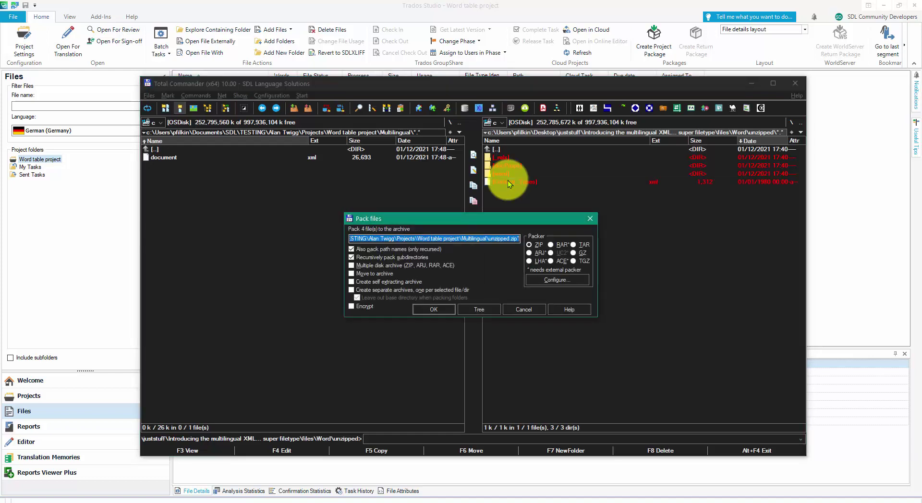
key("Return")
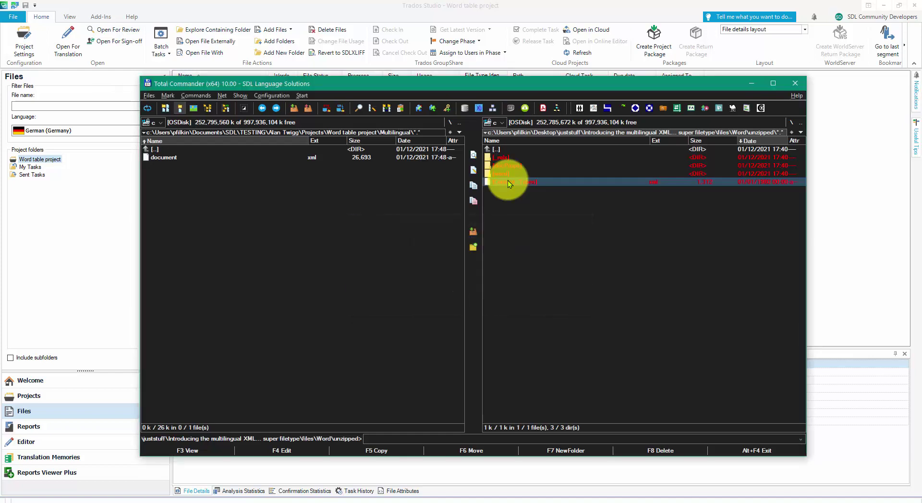
left_click(162, 165)
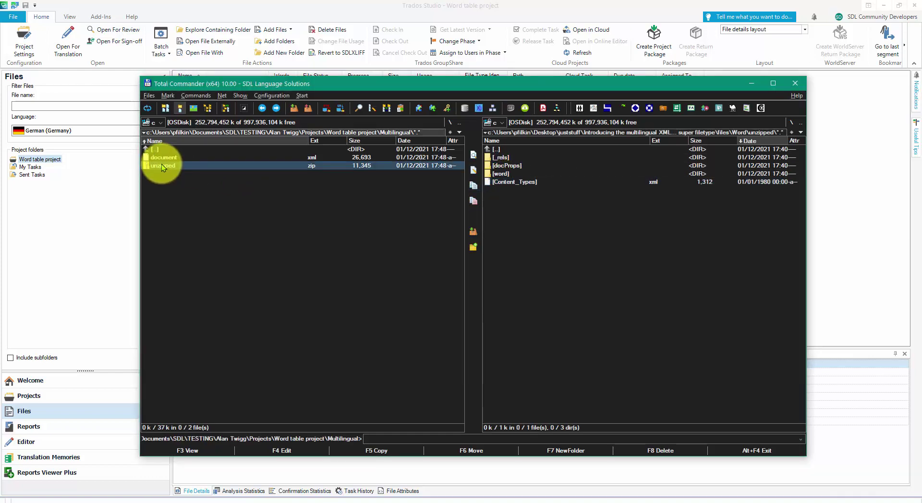
right_click(162, 166)
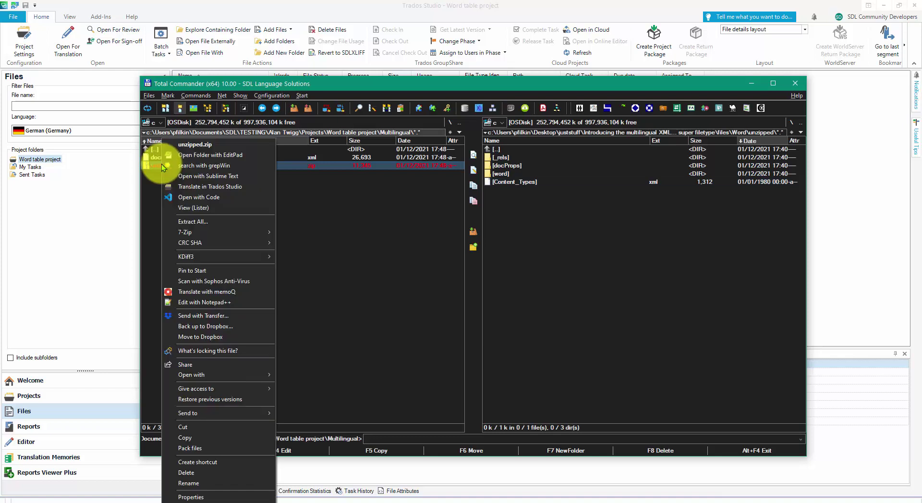
left_click(232, 482)
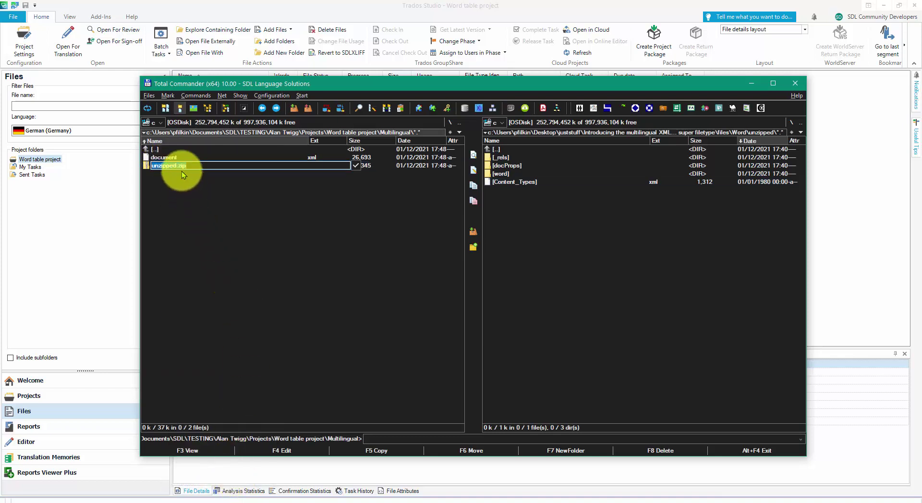
Go up to the folder holding the original cells file, then rename unzipped.zip as cells_translatd.docx and open it in Word.
double_click(497, 150)
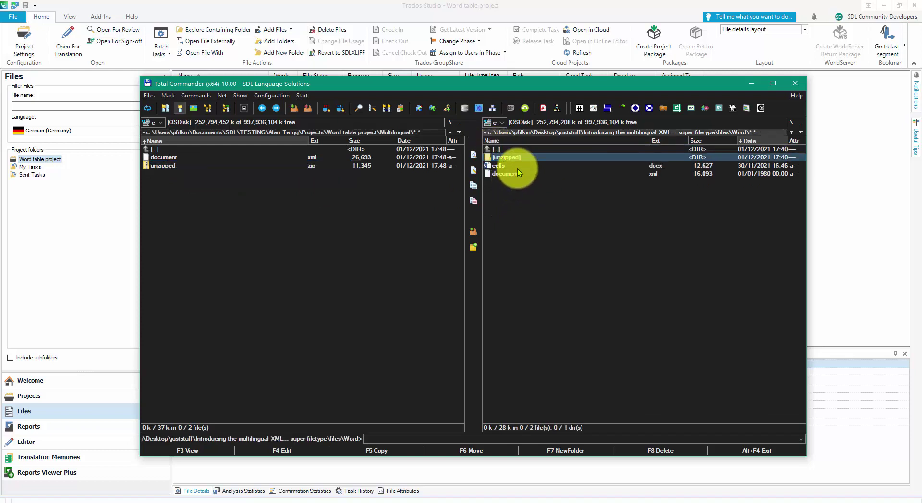
right_click(167, 166)
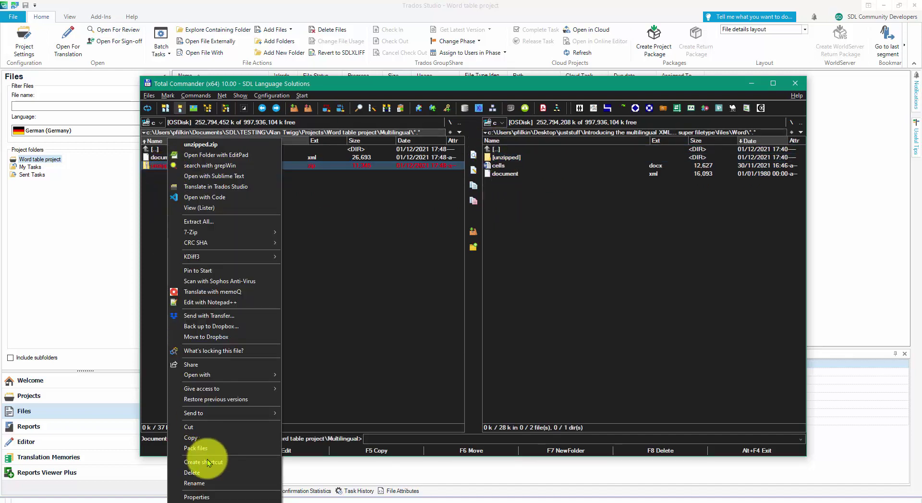
left_click(194, 483)
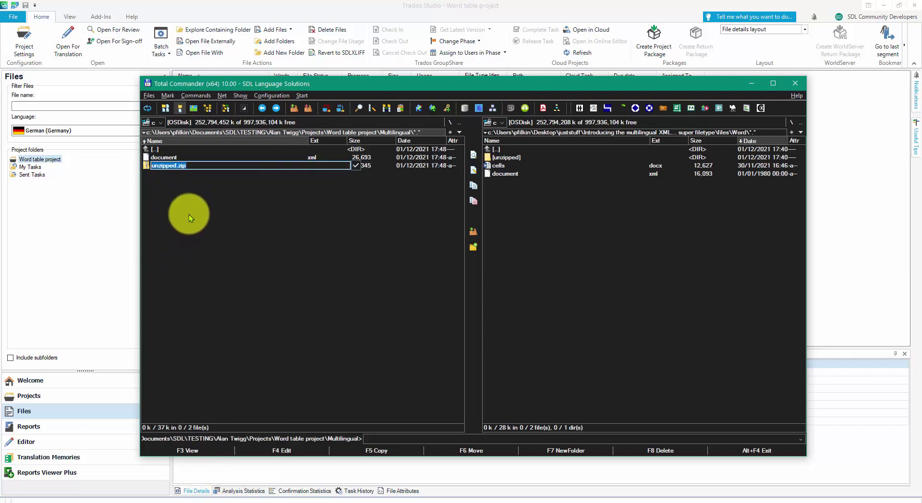
type("cells_translatd.docx")
key("Return")
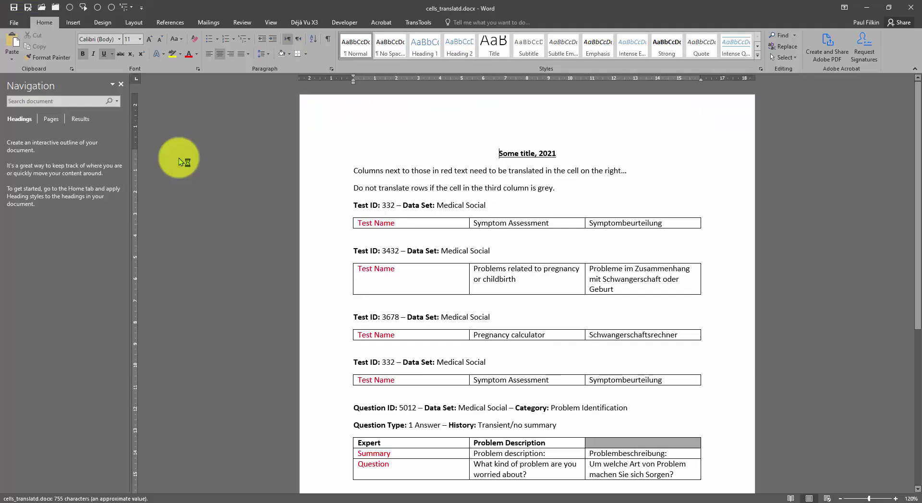
Compare the English cells with their German translations in each table, including the Problem Description table with the grey cell.
left_click(516, 224)
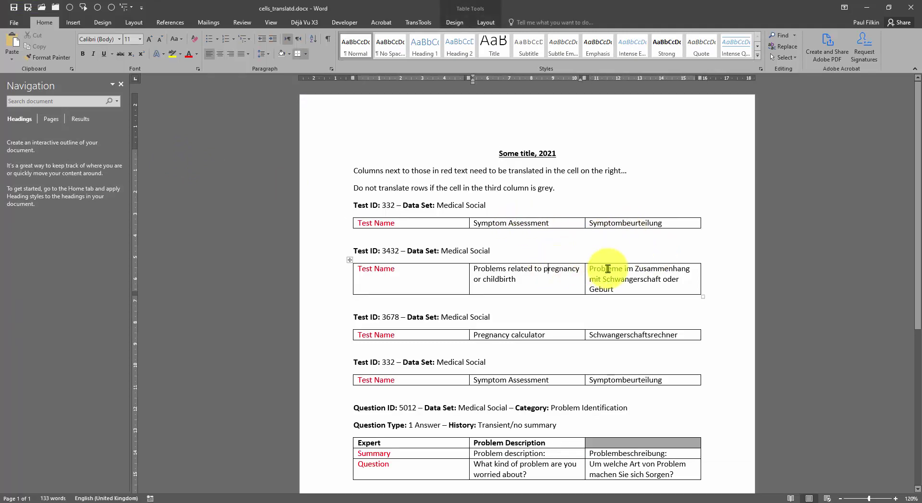
left_click(525, 335)
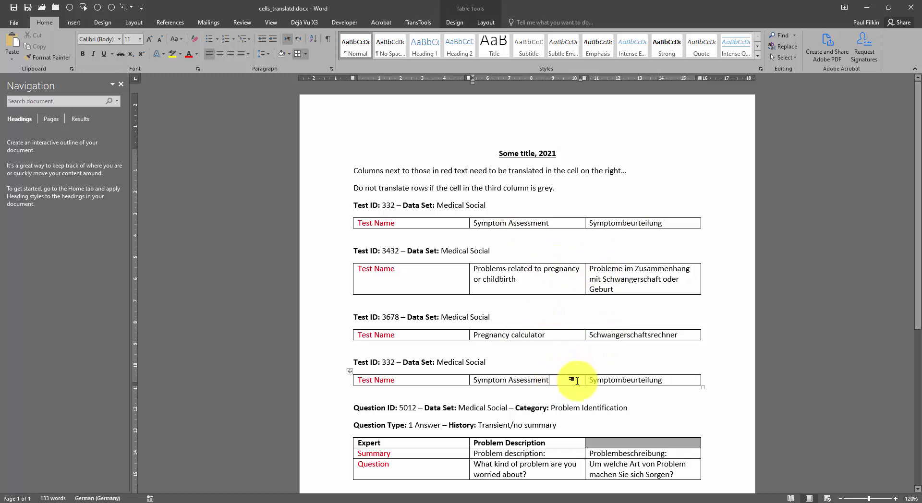
left_click(636, 380)
scroll(657, 365, "down", 3)
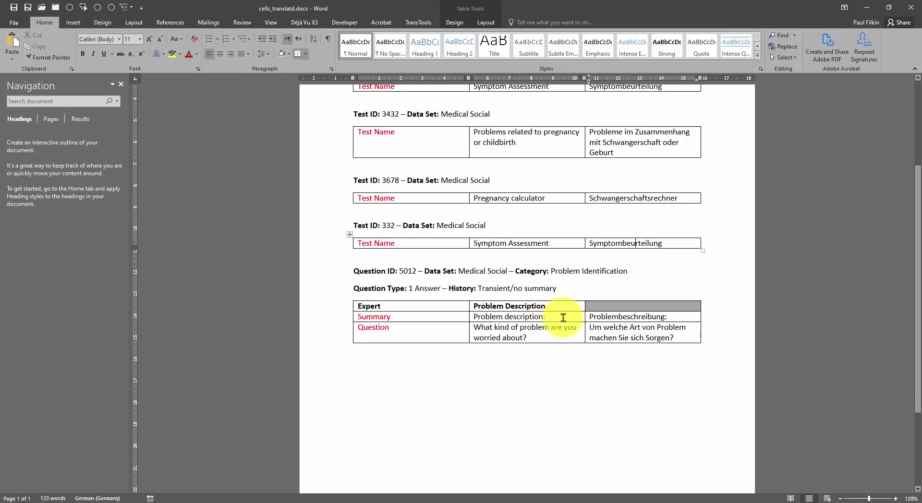
left_click_drag(560, 319, 597, 368)
left_click(599, 308)
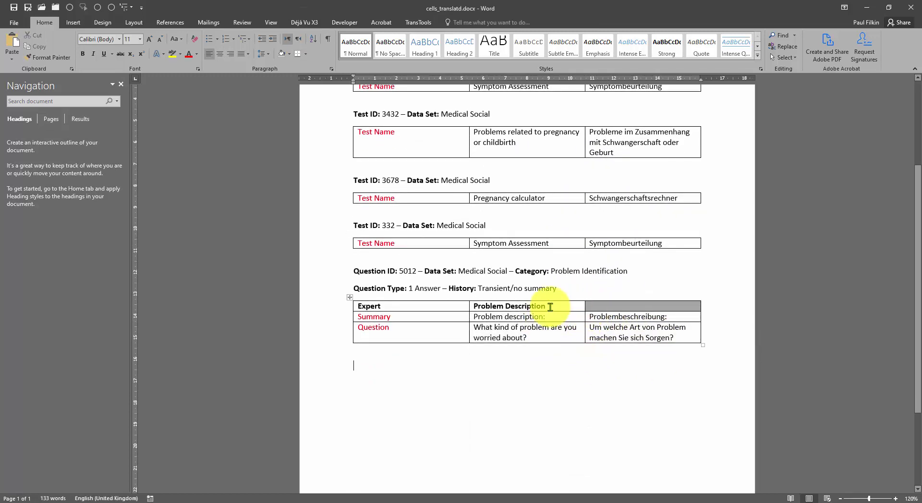